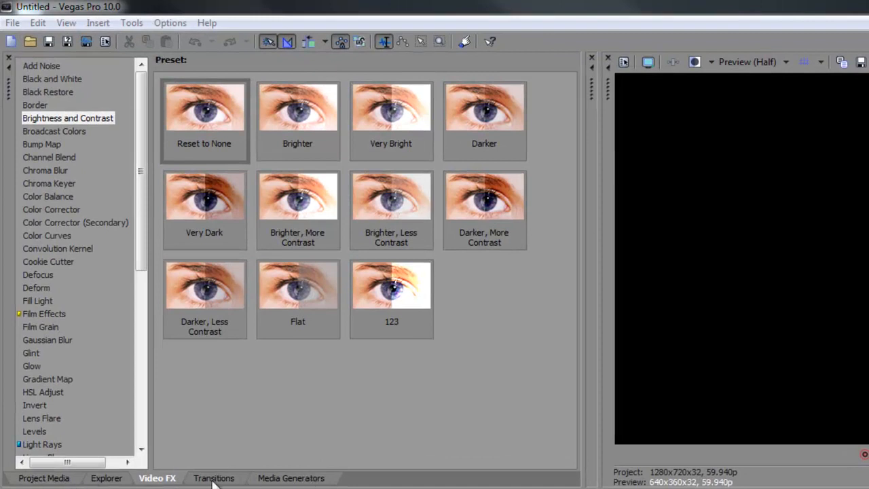
Look over the project media, file explorer and Video FX areas in turn.
click(61, 480)
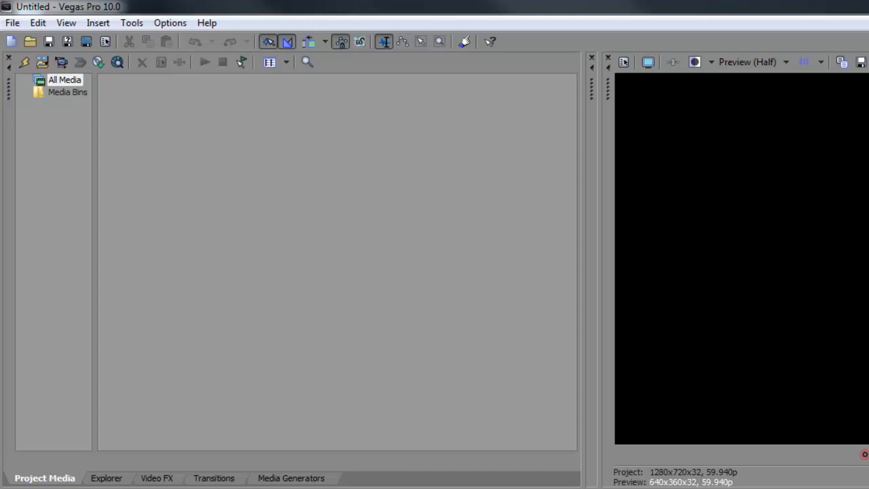
click(119, 480)
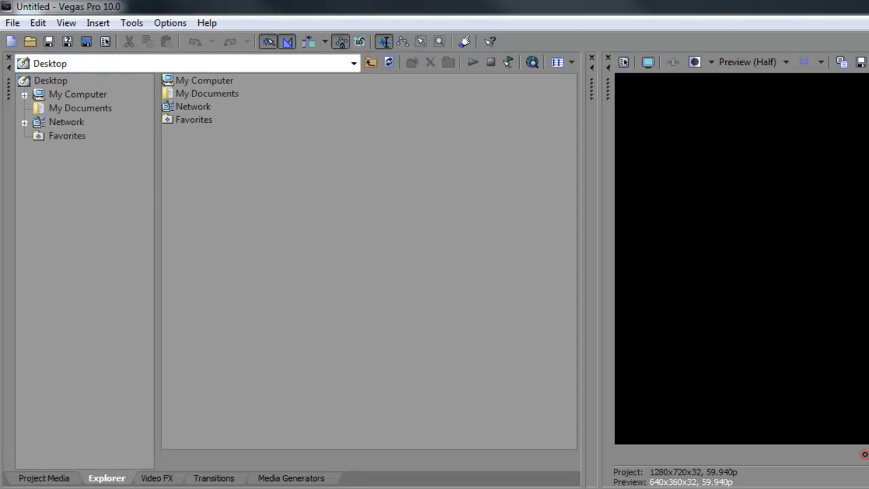
click(169, 478)
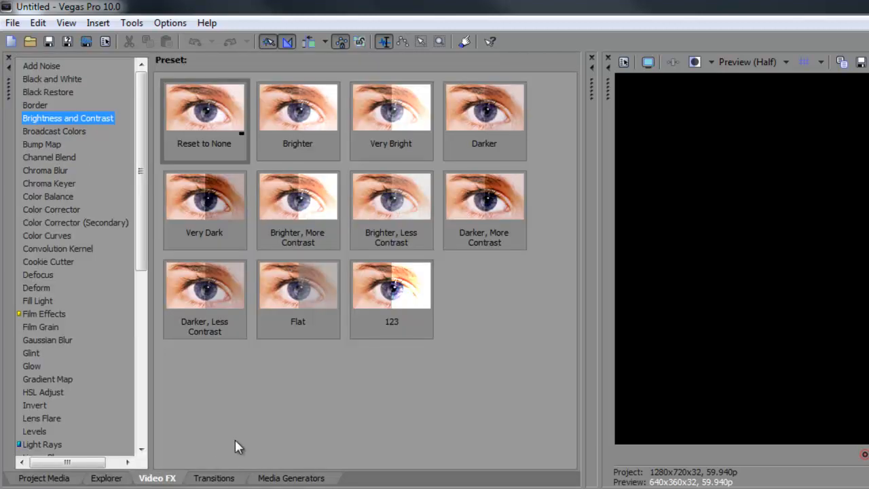
Examine the video effect presets for Broadcast Colors, Bump Map, Channel Blend, and Brightness and Contrast.
drag(141, 204, 151, 165)
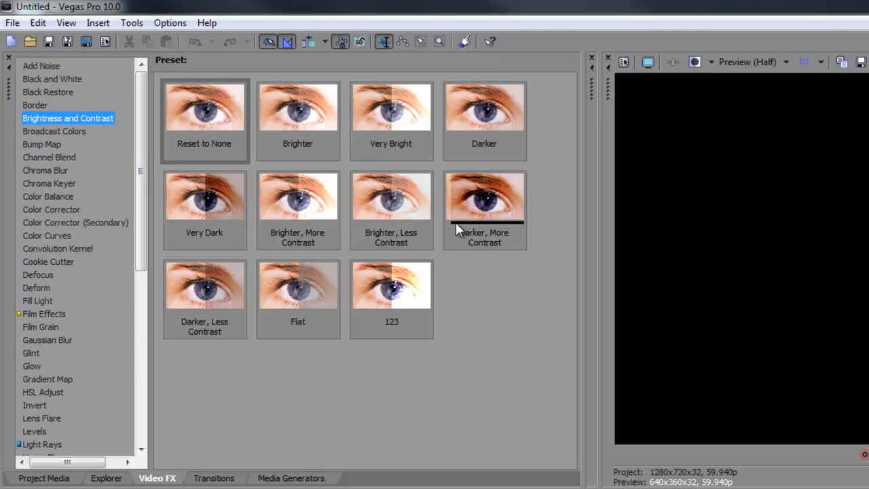
click(47, 132)
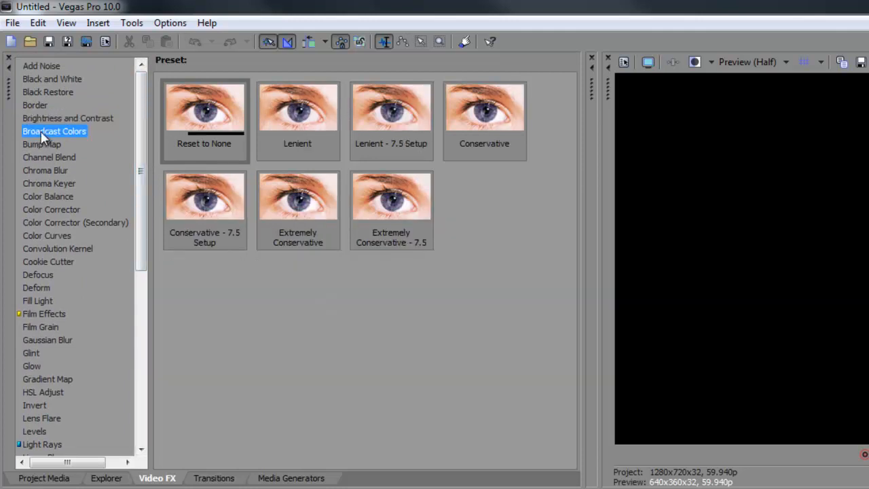
click(44, 143)
click(53, 158)
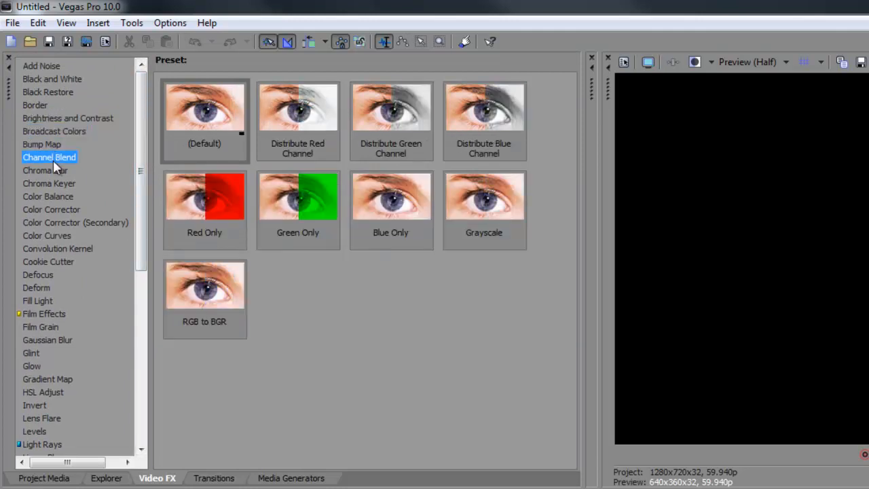
click(43, 118)
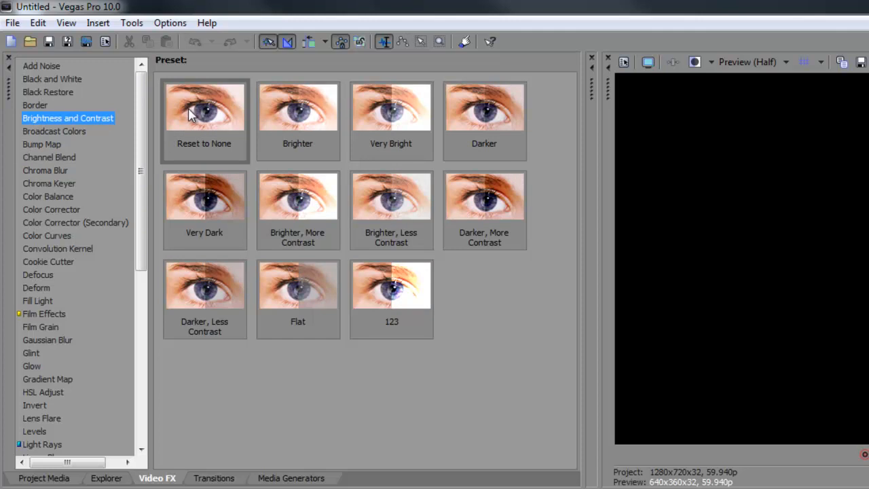
Browse the transition presets for 3D Blinds, 3D Cascade and Spiral.
click(214, 478)
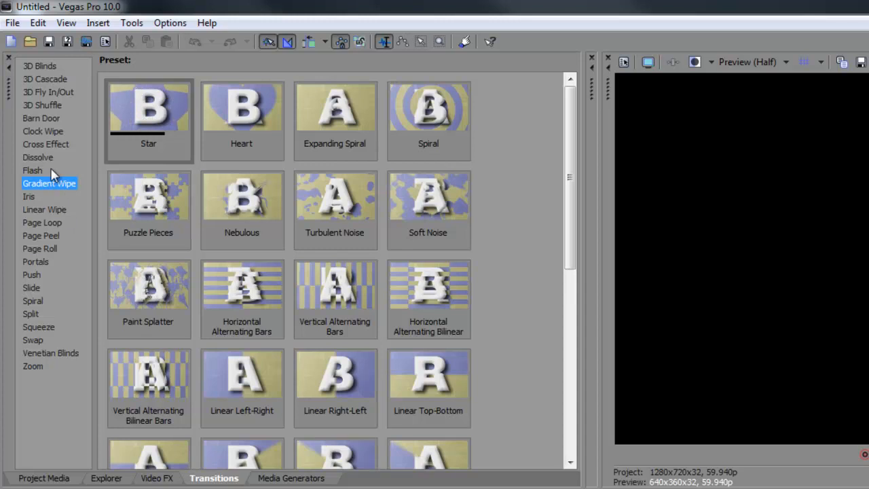
click(52, 66)
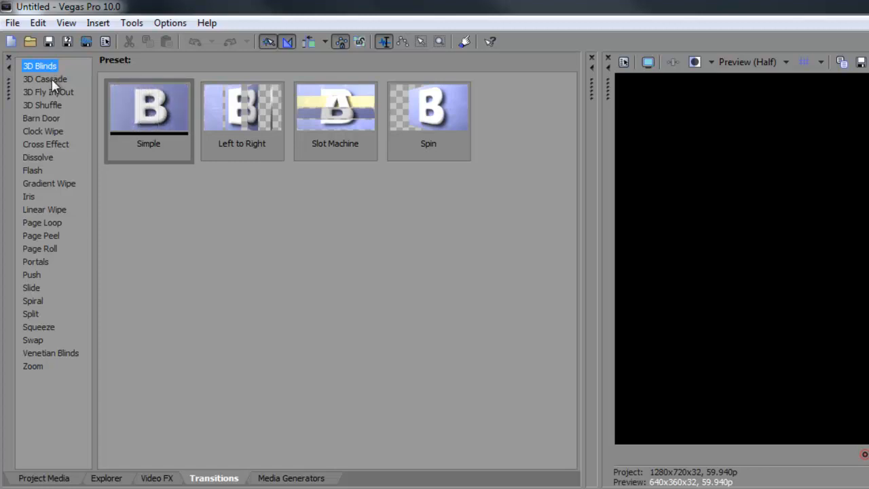
click(48, 79)
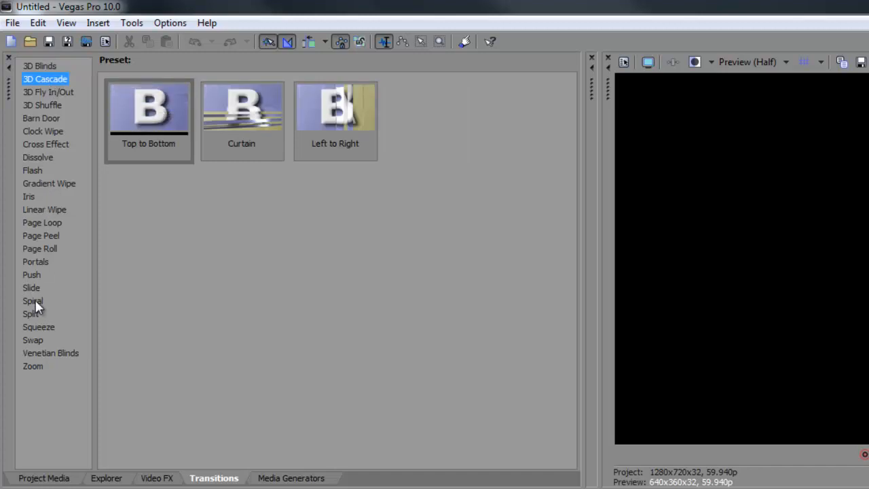
click(32, 301)
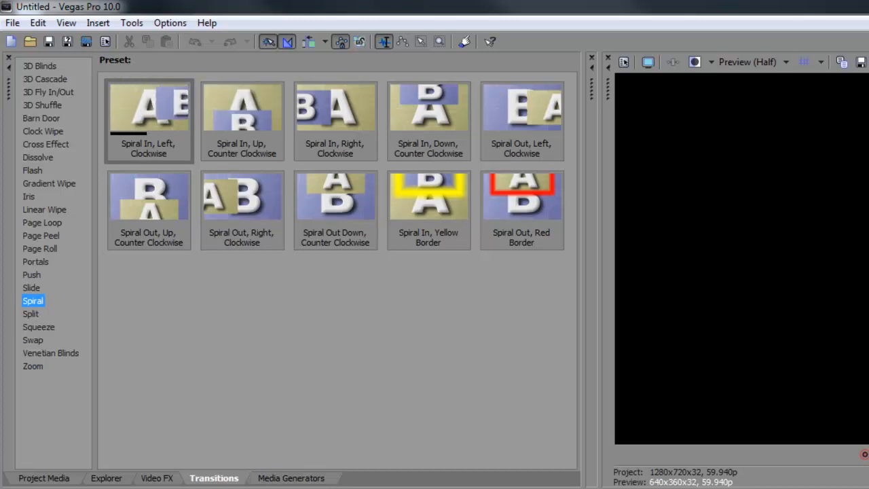
Browse the generated media presets from Checkerboard through Color Gradient, Credit Roll, Noise Texture, ProType Titler, Solid Color and Test Pattern to Text.
click(291, 478)
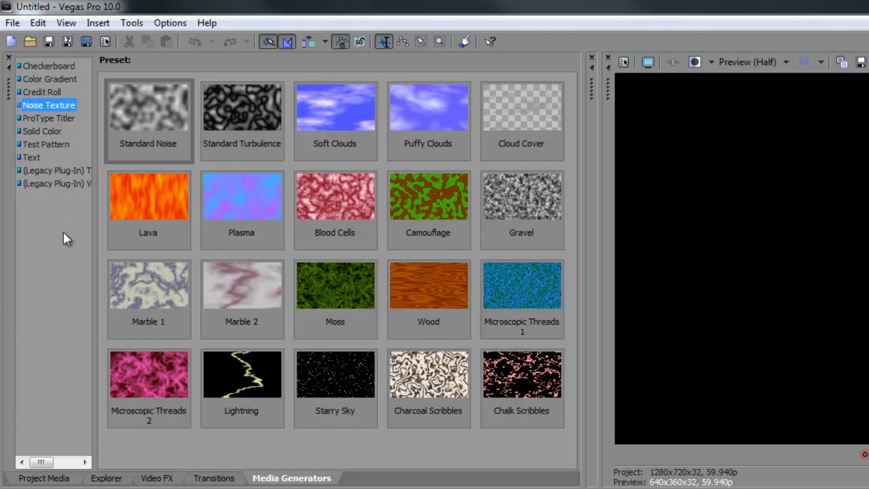
click(54, 66)
click(57, 79)
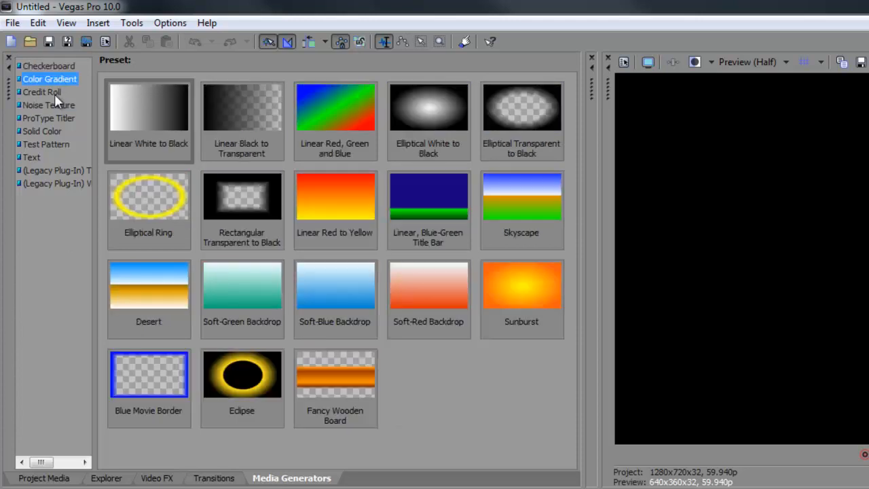
click(53, 92)
click(59, 107)
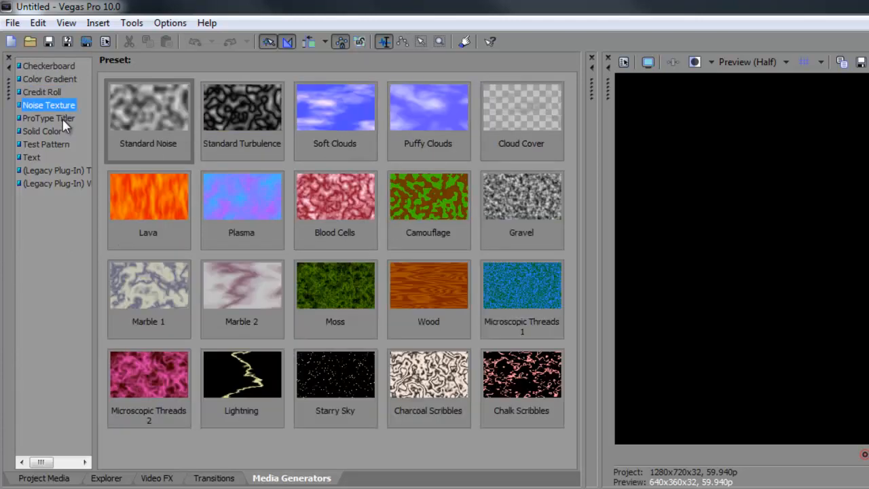
click(63, 119)
click(57, 132)
click(63, 143)
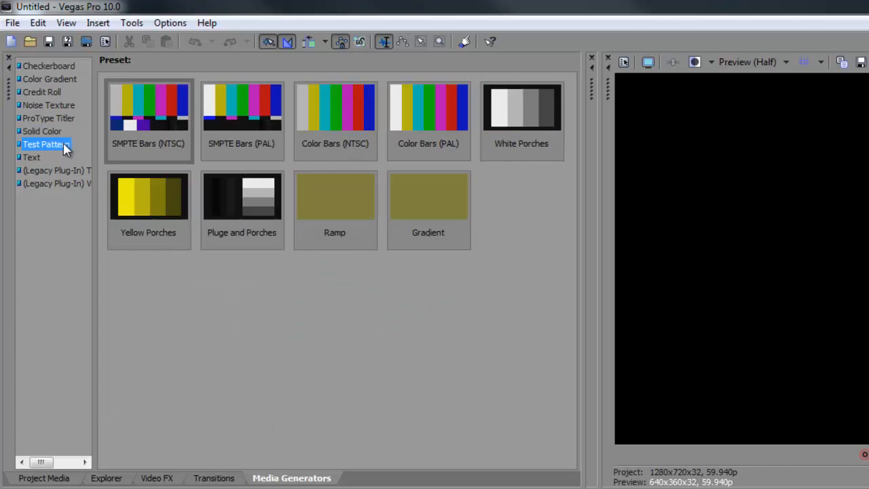
click(37, 159)
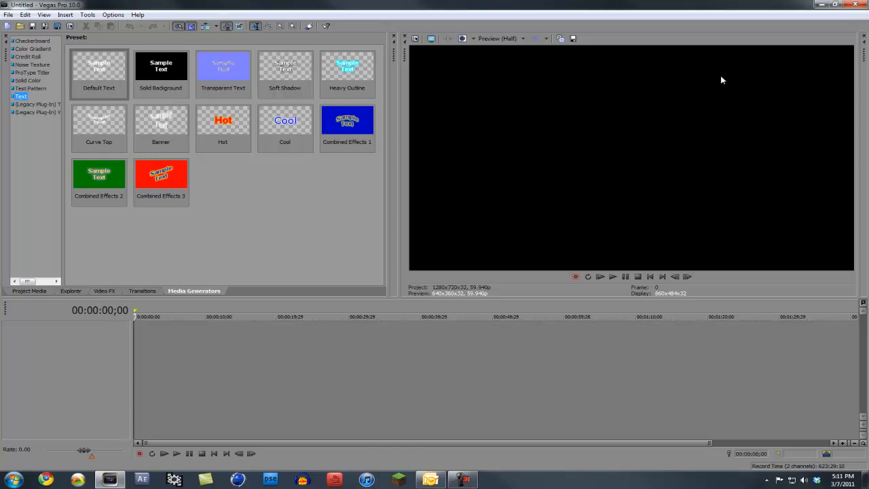
Narrow the video preview to reveal the Trimmer and shrink the upper panes to enlarge the timeline.
drag(402, 158, 629, 164)
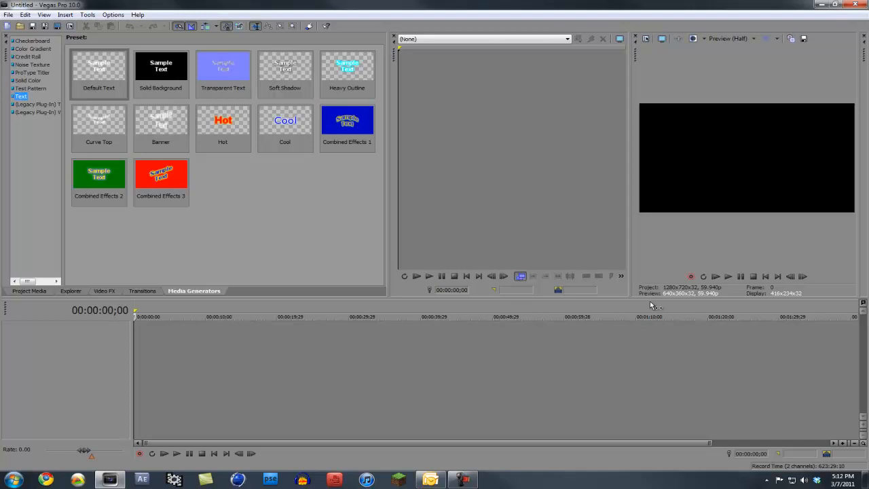
drag(646, 296, 648, 184)
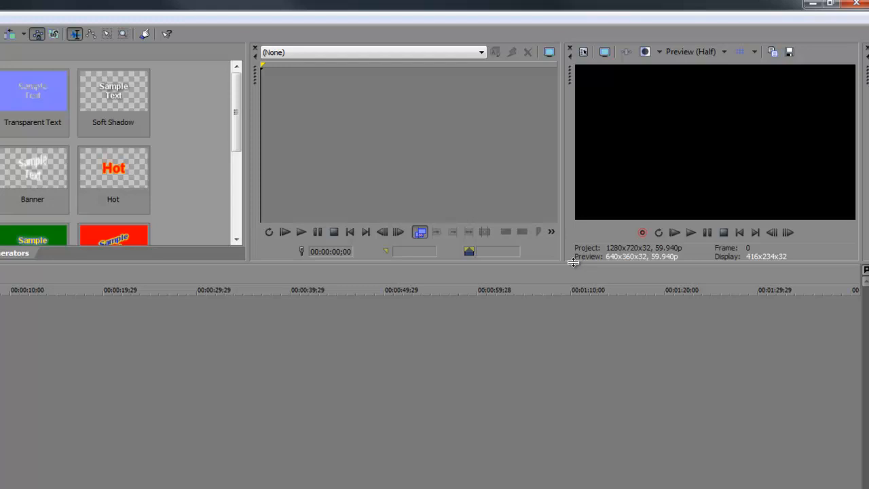
Restore the height of the upper panes and widen the video preview over the Trimmer.
drag(573, 262, 554, 416)
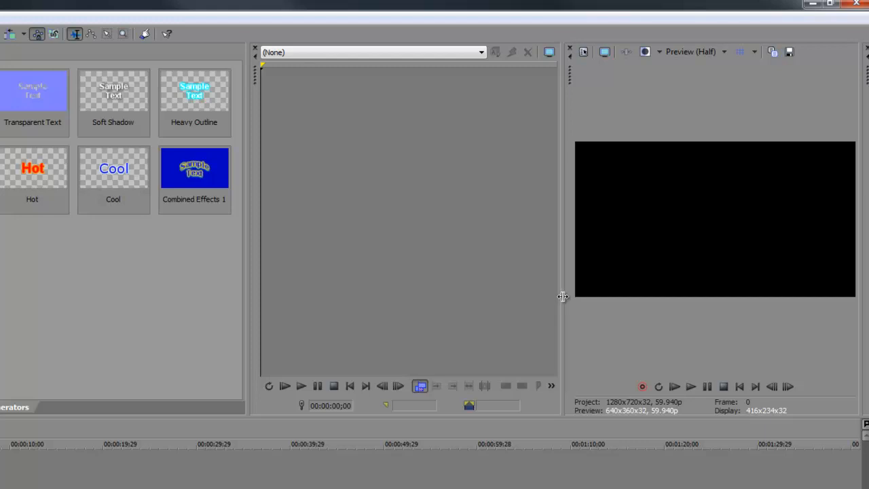
drag(563, 297, 239, 301)
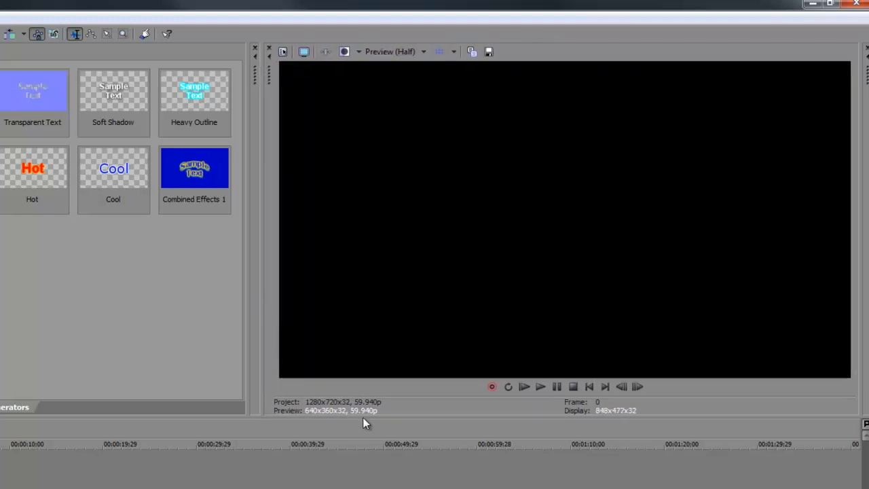
drag(390, 415, 392, 422)
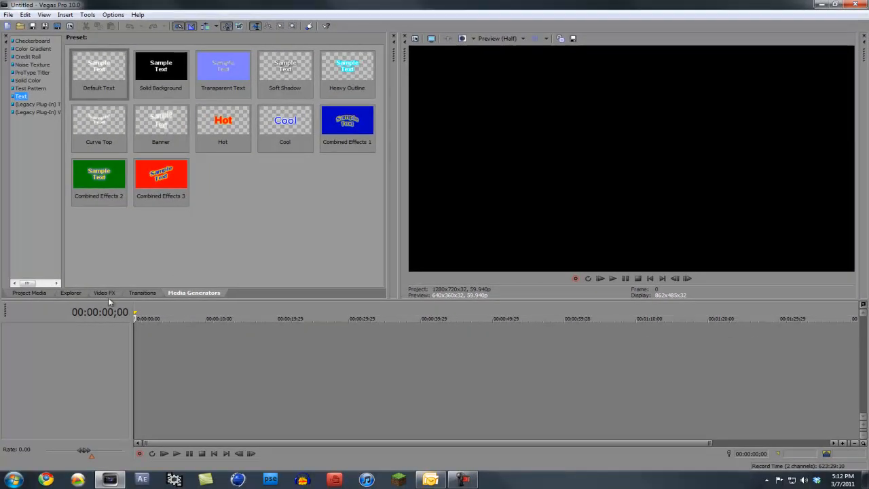
Show the project media and start a new project using the HD 720-60p (1280x720, 59.940 fps) template.
click(41, 293)
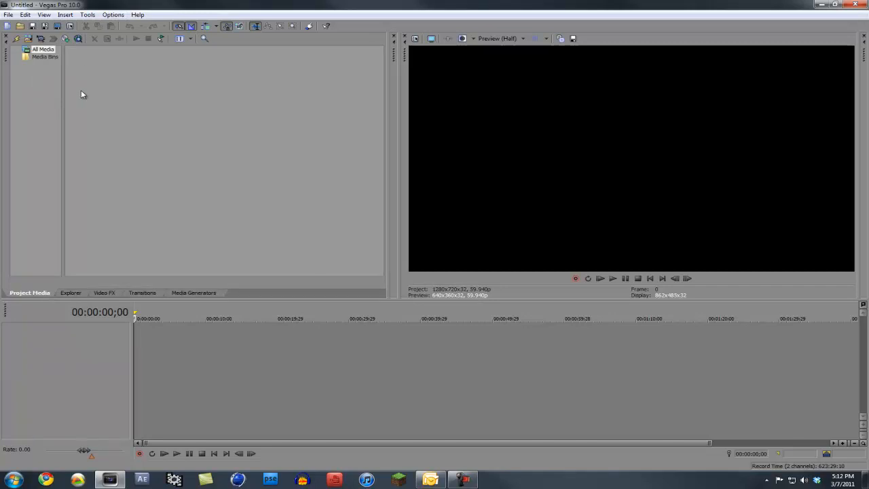
click(8, 15)
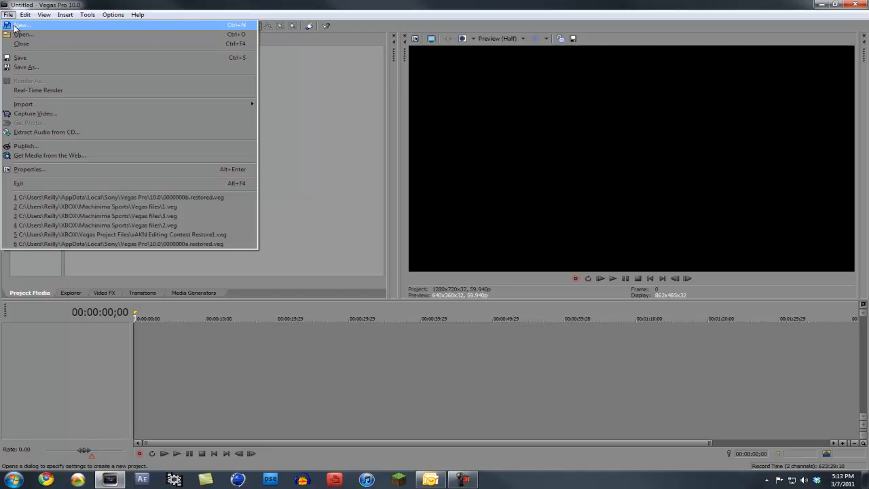
click(14, 26)
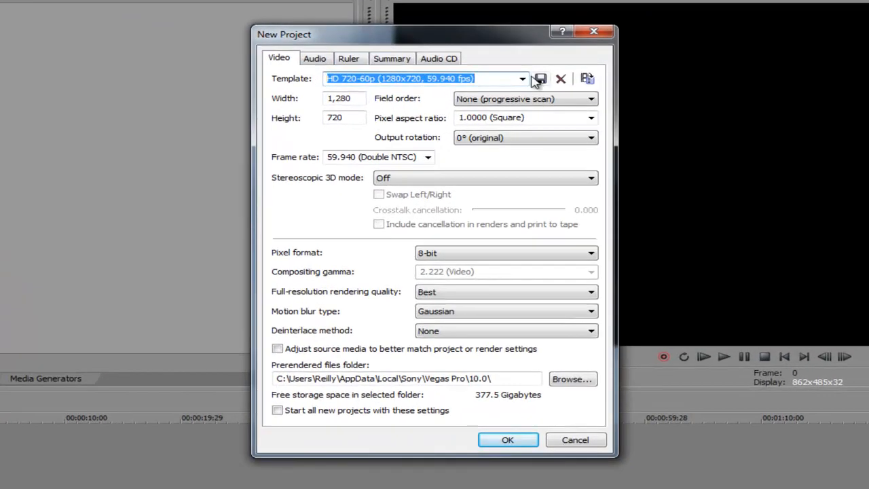
click(523, 79)
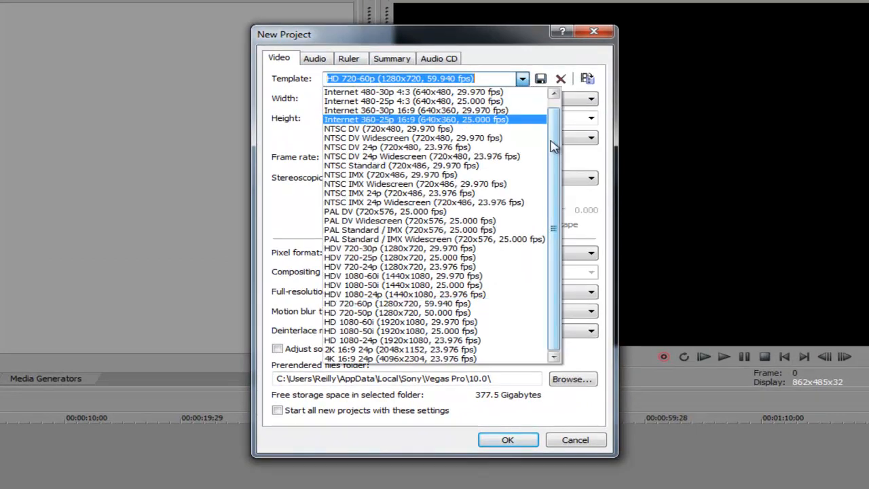
scroll(552, 161, up, 1)
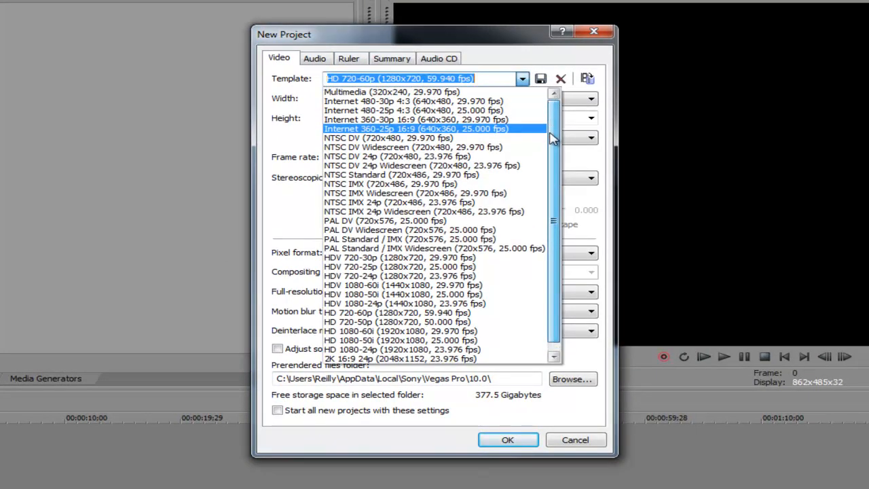
scroll(550, 167, down, 1)
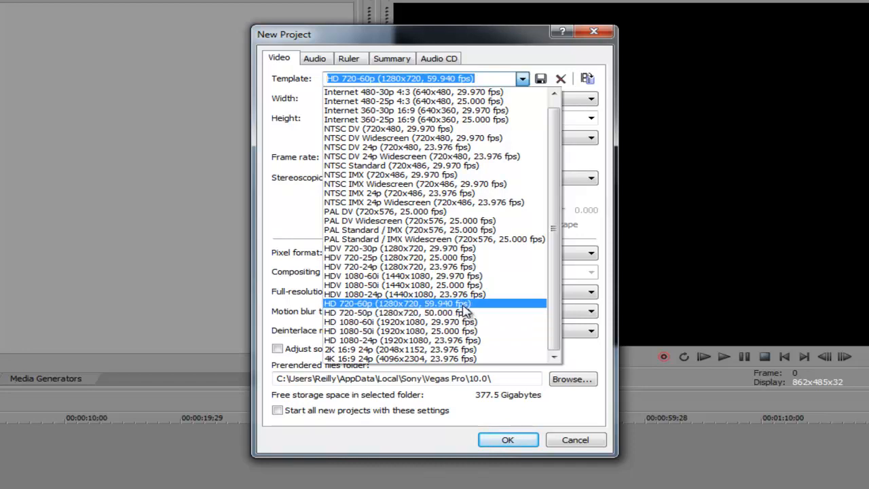
click(465, 304)
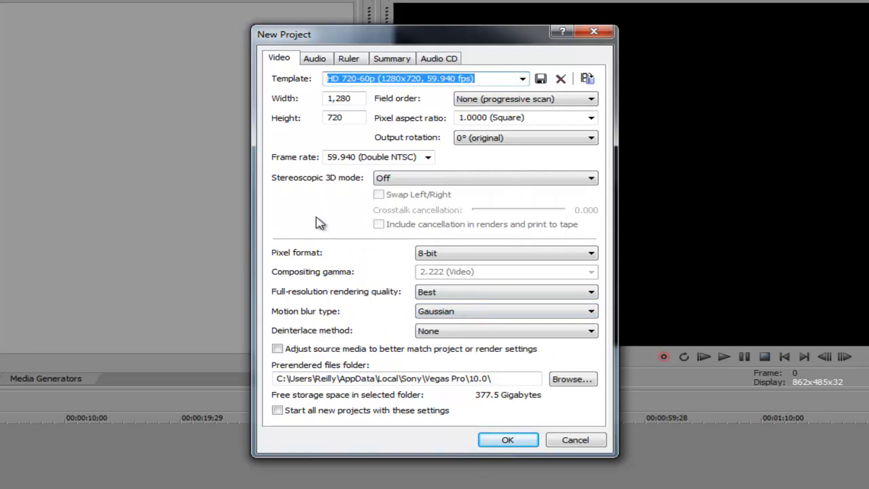
Check the frame width and height in the new project's video settings.
click(353, 100)
drag(353, 99, 317, 99)
click(351, 116)
double_click(352, 115)
click(354, 100)
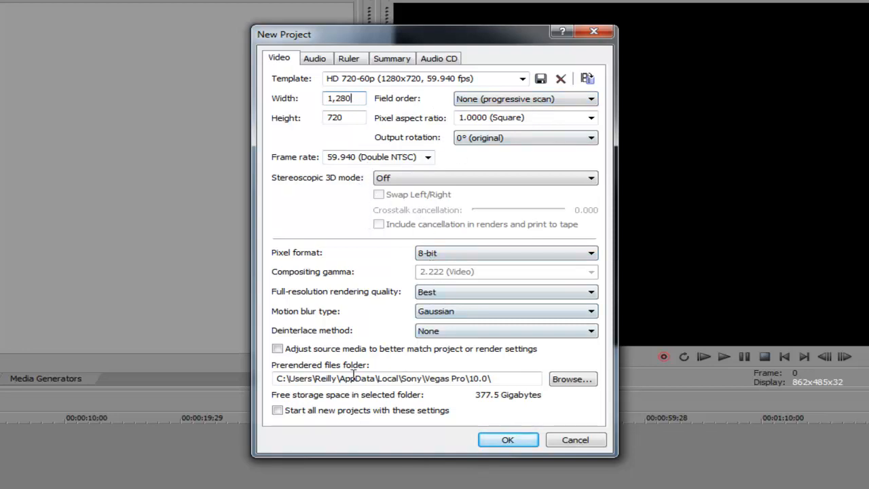
Review the new project's Audio, Ruler, Summary and Audio CD settings, and create the project.
click(326, 61)
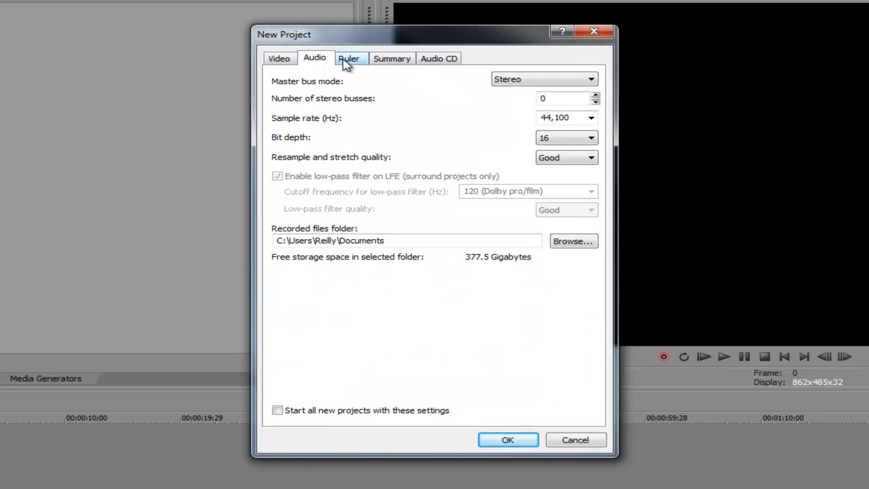
click(349, 61)
click(397, 62)
click(435, 60)
click(278, 60)
click(506, 440)
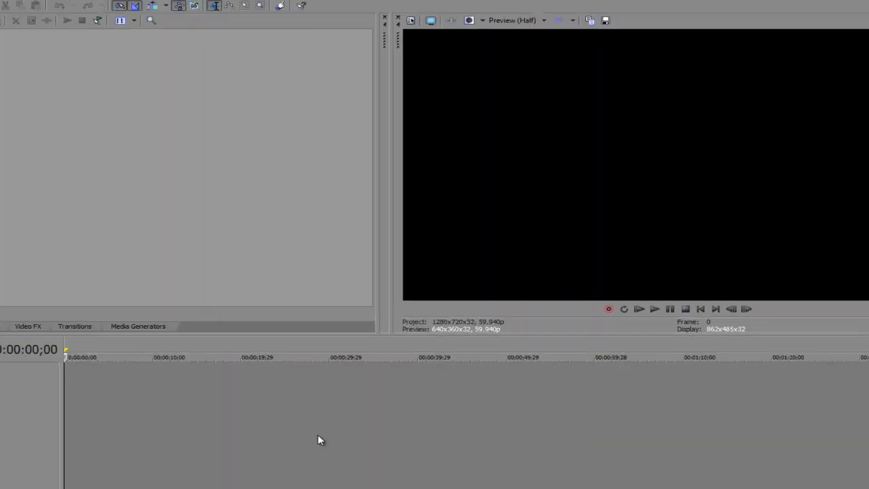
Switch to Windows Explorer, open the XBOX > COD folder in the personal folder, and check its Gameplay subfolder.
key(super)
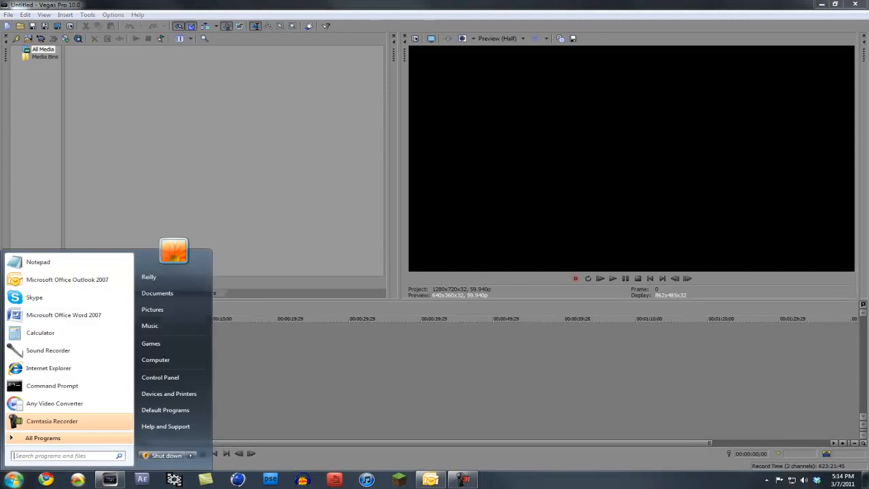
click(148, 277)
double_click(305, 265)
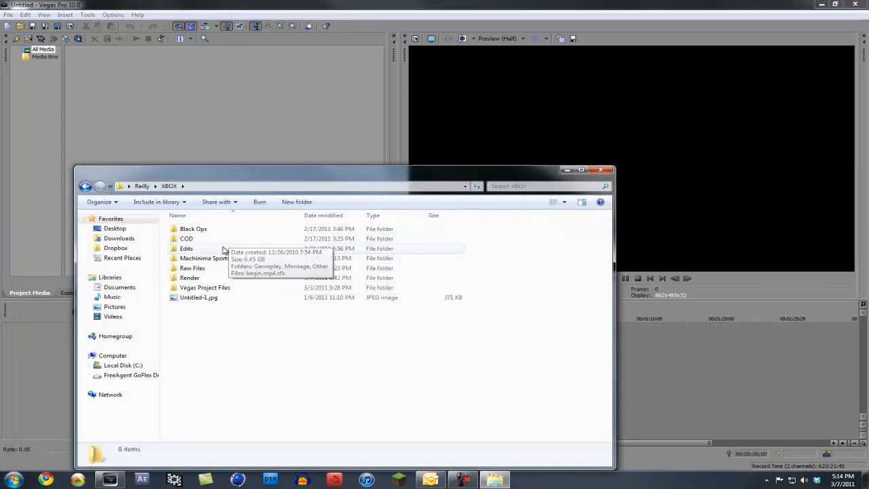
double_click(224, 238)
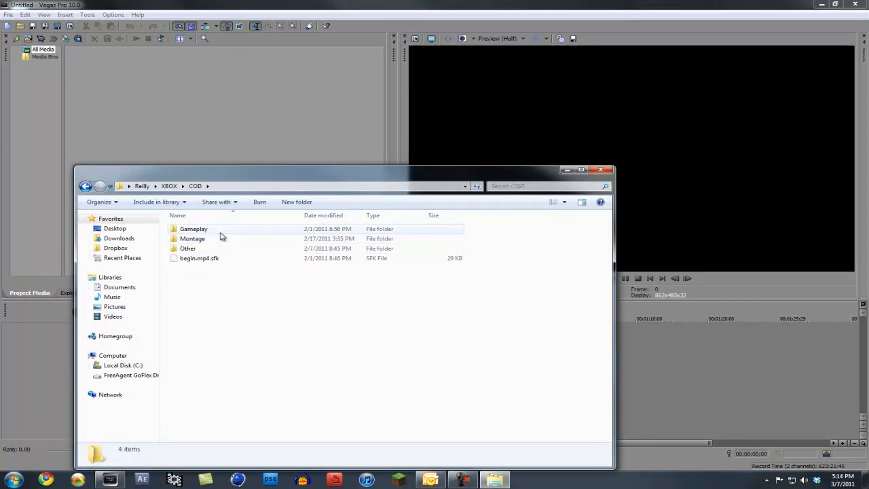
double_click(221, 233)
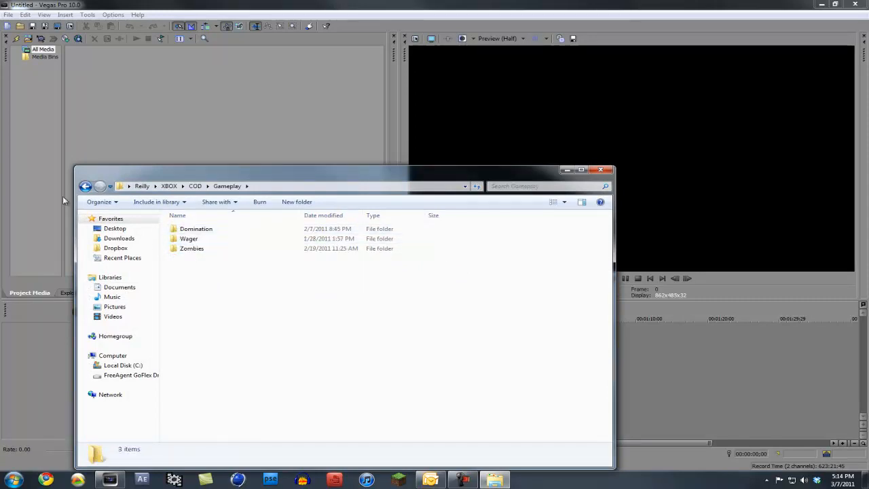
click(86, 186)
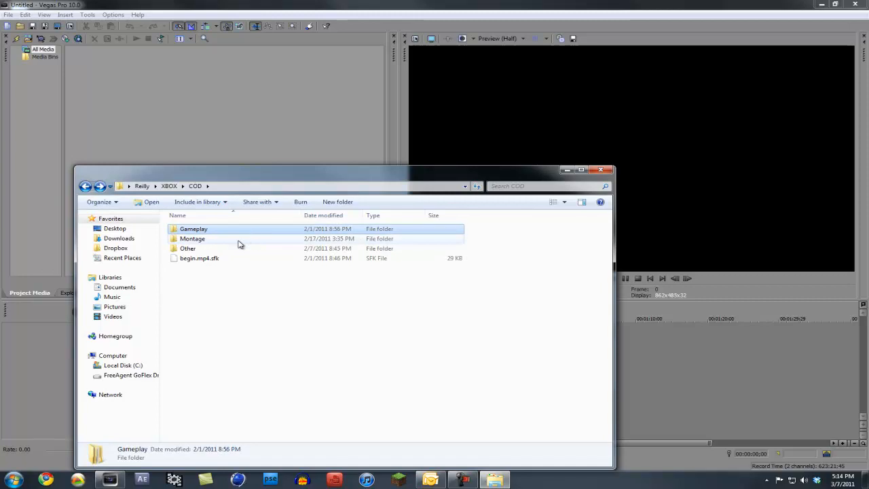
Add CM NS.mp4 from the Montage > COD 4 folder to the start of the Vegas Pro timeline and minimize the file window.
double_click(238, 243)
double_click(297, 245)
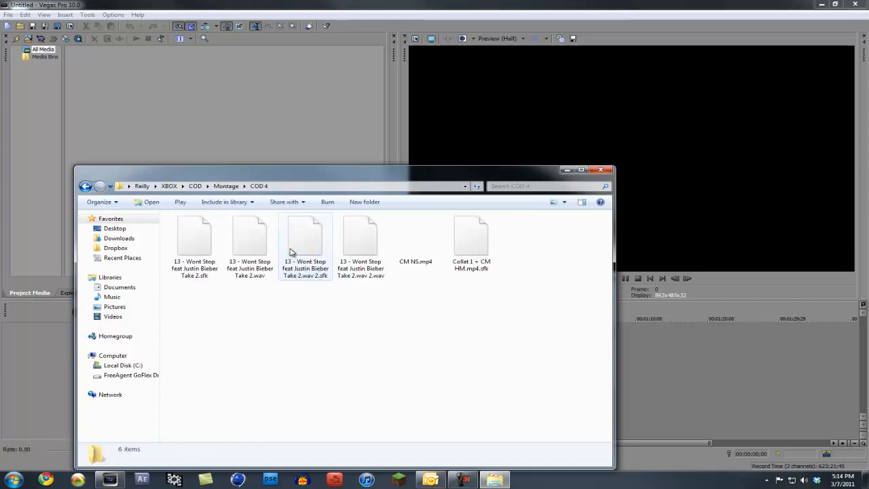
drag(419, 243, 169, 332)
click(567, 170)
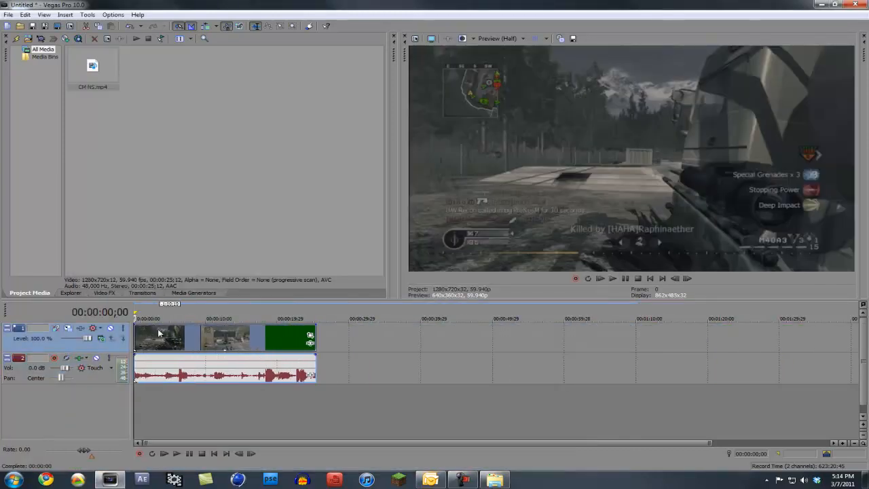
Set the video preview quality to Preview (Quarter).
click(499, 39)
mouse_move(493, 60)
click(496, 23)
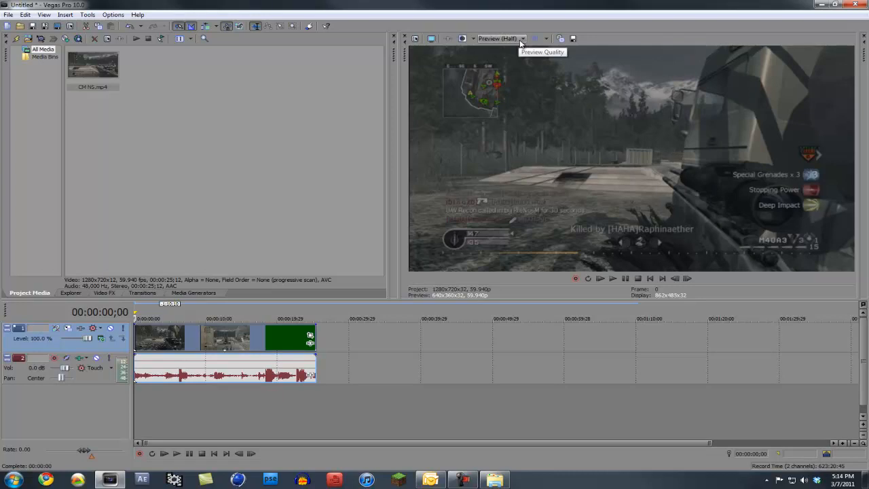
click(515, 38)
mouse_move(518, 61)
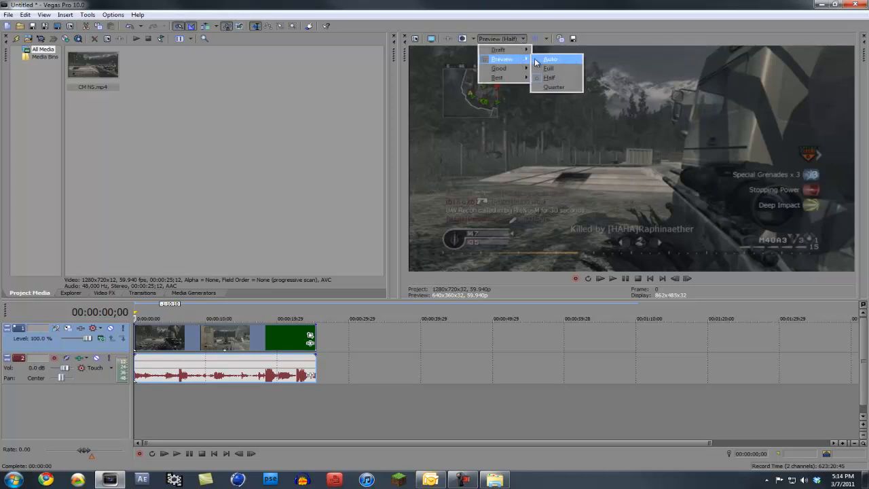
click(556, 87)
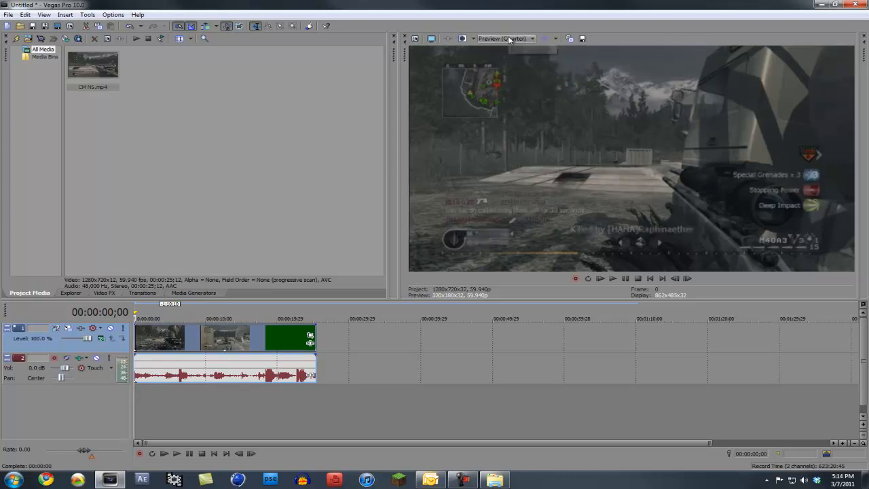
Set the video preview quality to Preview (Full).
click(510, 38)
mouse_move(516, 63)
click(543, 70)
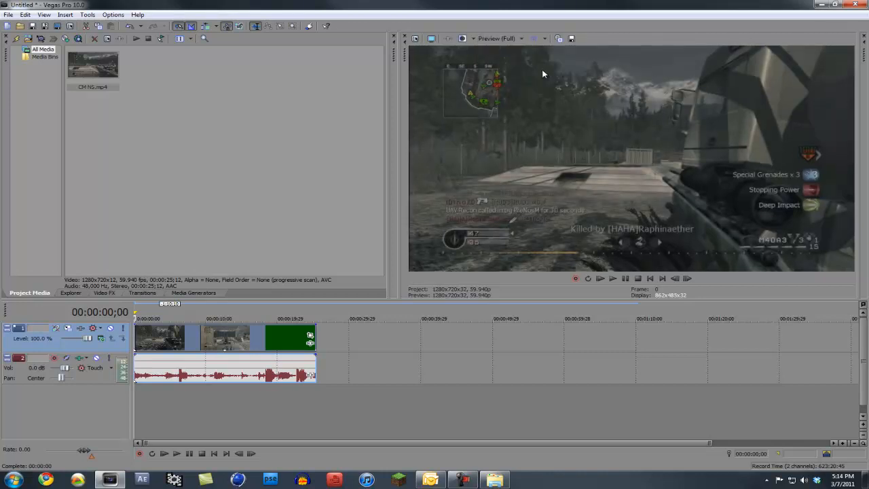
click(510, 39)
click(508, 38)
Lower the system volume and play a few seconds of the clip at full preview quality.
click(816, 481)
drag(806, 364, 806, 406)
click(611, 280)
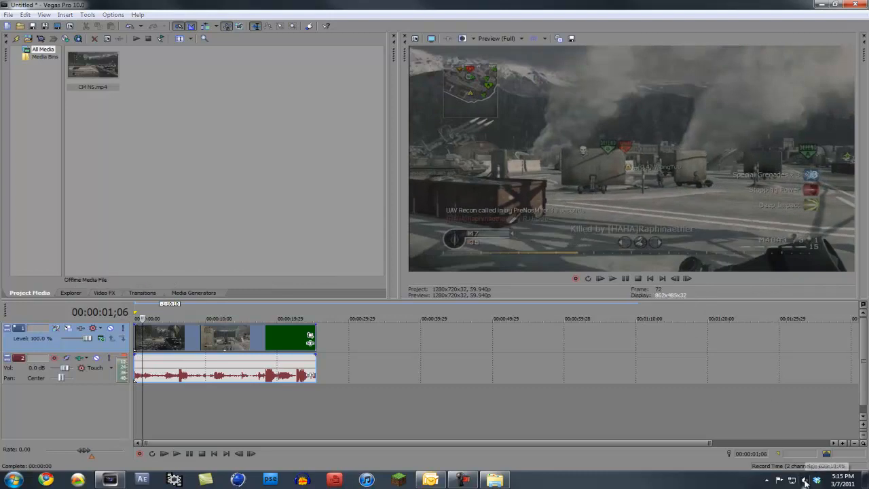
click(805, 481)
drag(806, 406, 805, 409)
click(613, 279)
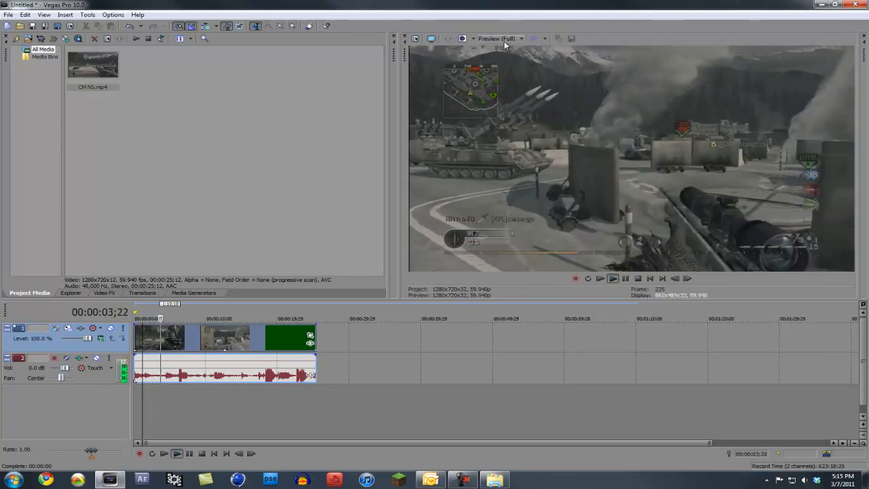
click(625, 279)
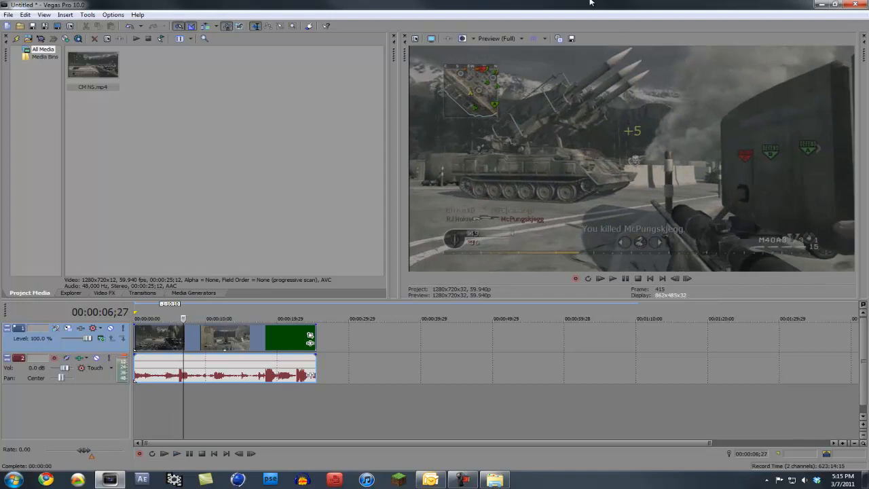
Switch the preview quality to Preview (Quarter) and play a few more seconds of the clip for comparison.
click(517, 39)
mouse_move(514, 62)
click(557, 89)
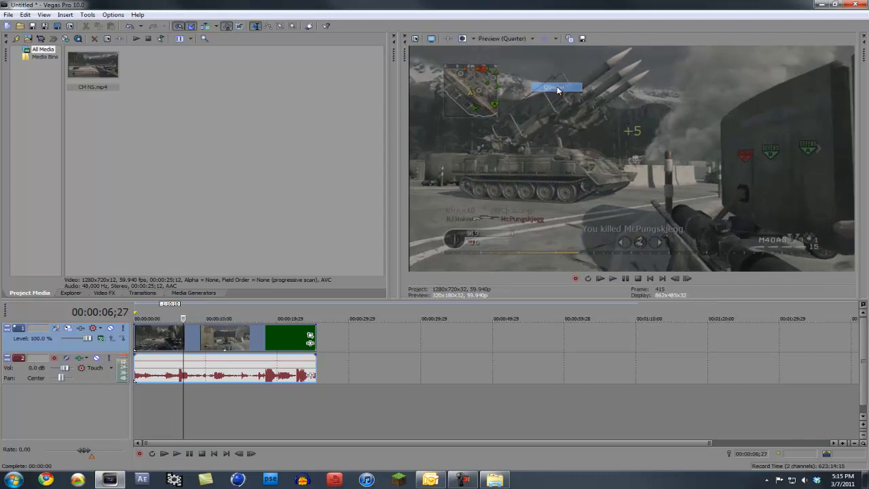
click(613, 279)
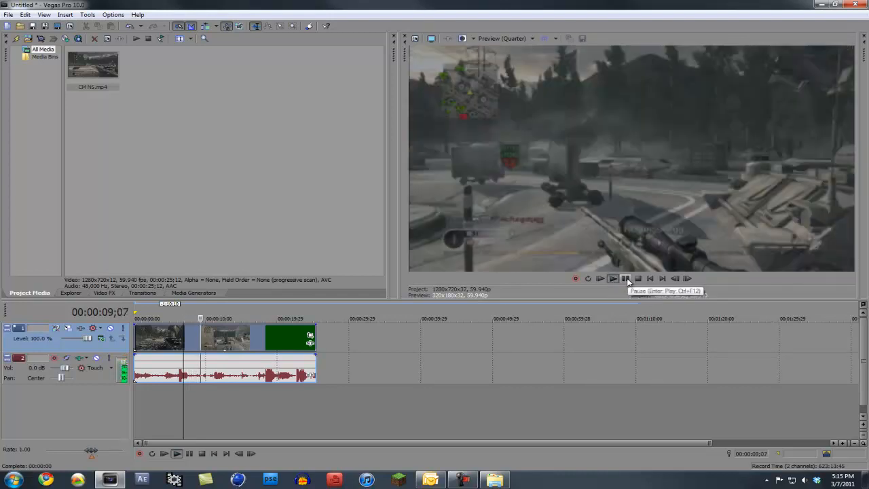
click(627, 278)
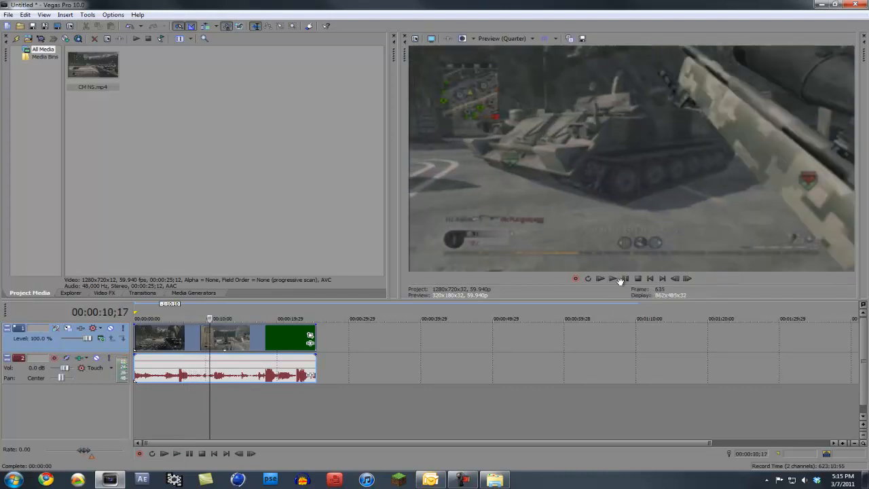
Return the playhead to the start of the timeline and restore the preview quality to Preview (Full).
click(134, 411)
click(504, 39)
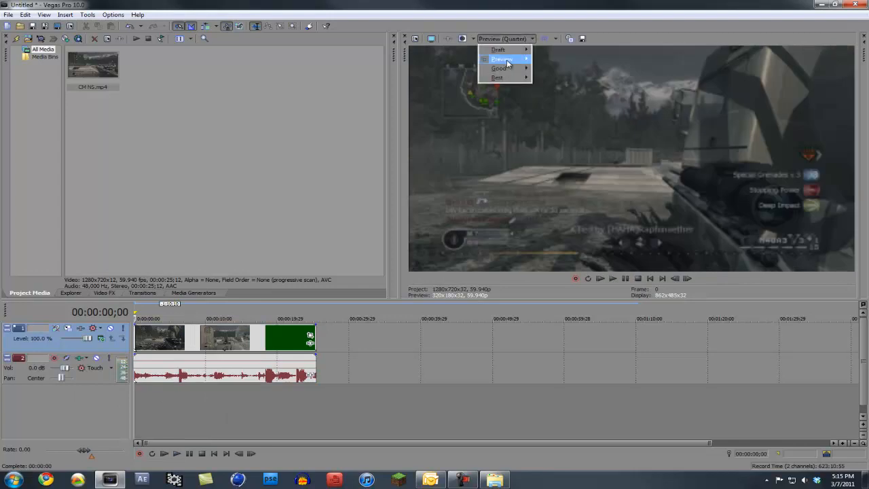
mouse_move(519, 60)
click(547, 69)
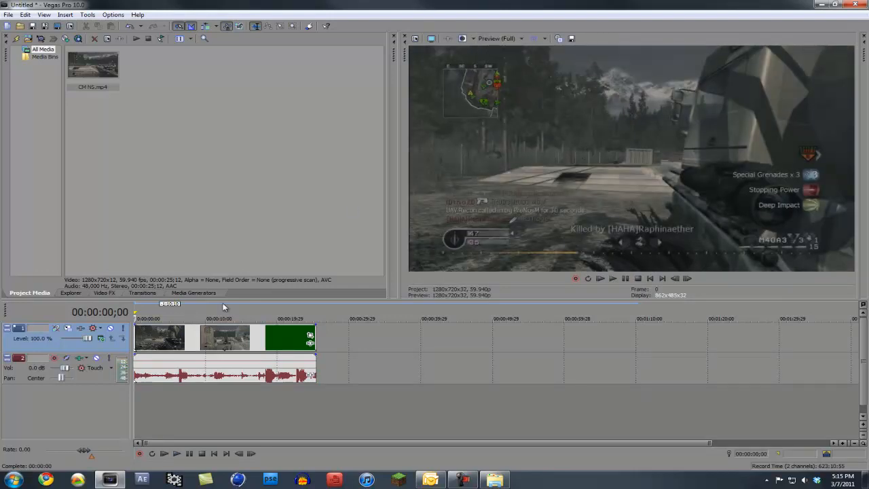
Apply the Brightness and Contrast effect's Reset to None preset to the clip, with brightness 0.04 and contrast 0.28.
click(104, 293)
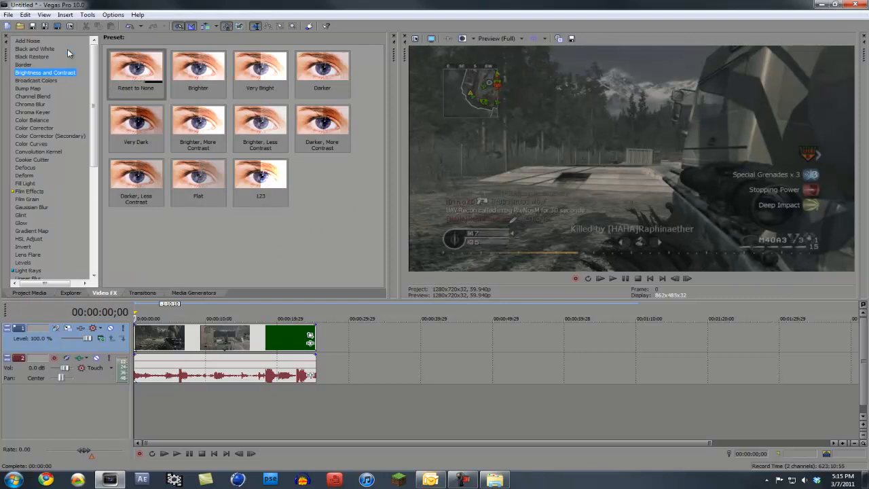
click(145, 73)
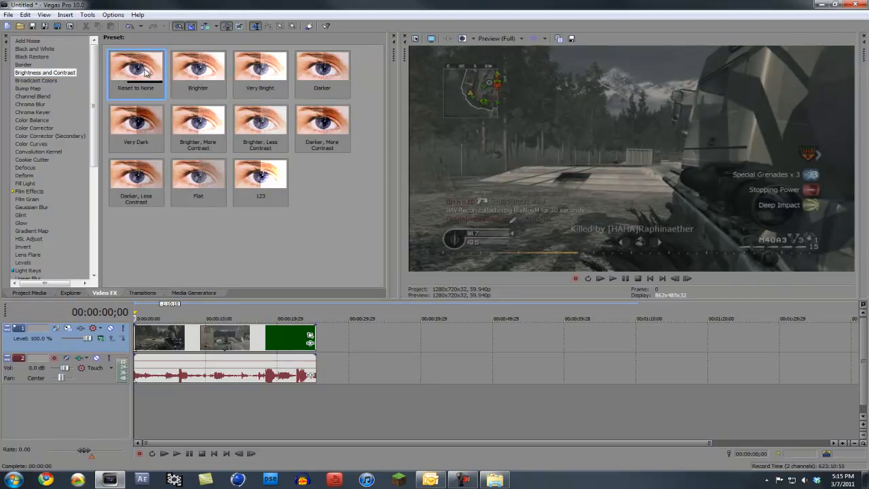
drag(145, 73, 194, 340)
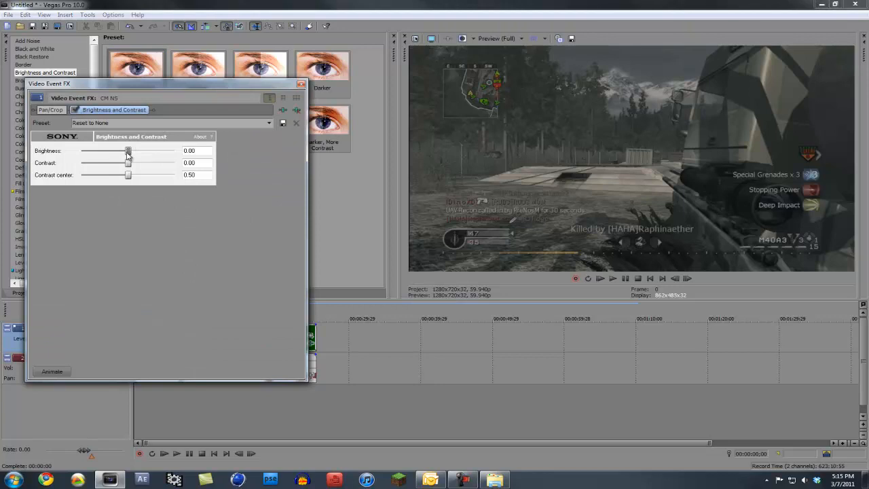
drag(158, 83, 166, 122)
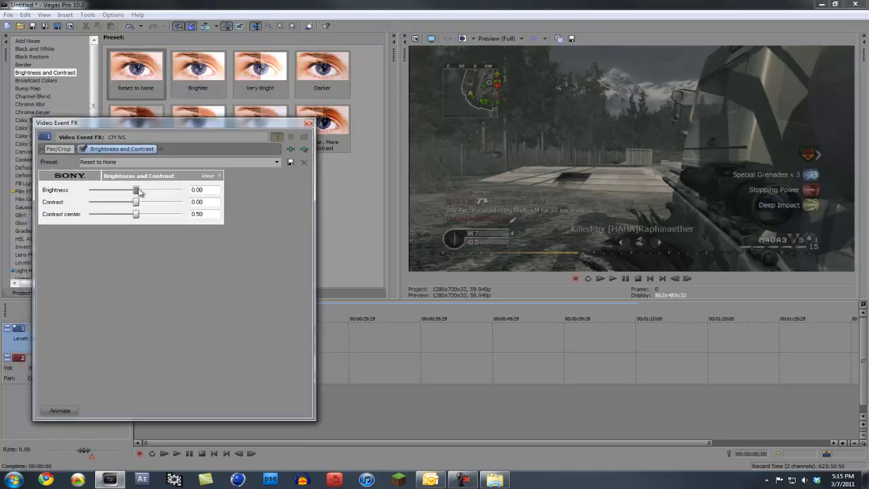
mouse_move(138, 193)
mouse_down()
mouse_move(155, 192)
mouse_move(114, 192)
mouse_move(157, 190)
mouse_move(128, 192)
mouse_move(150, 194)
mouse_move(139, 197)
mouse_move(149, 203)
mouse_up()
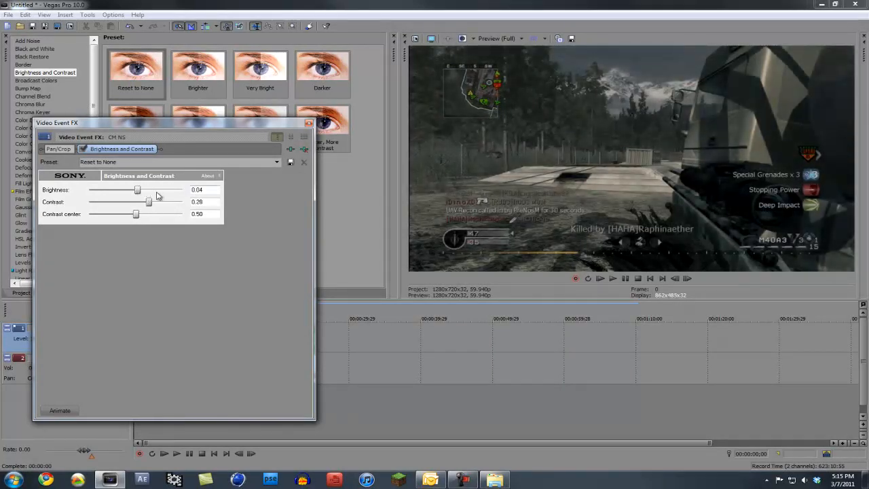
click(309, 122)
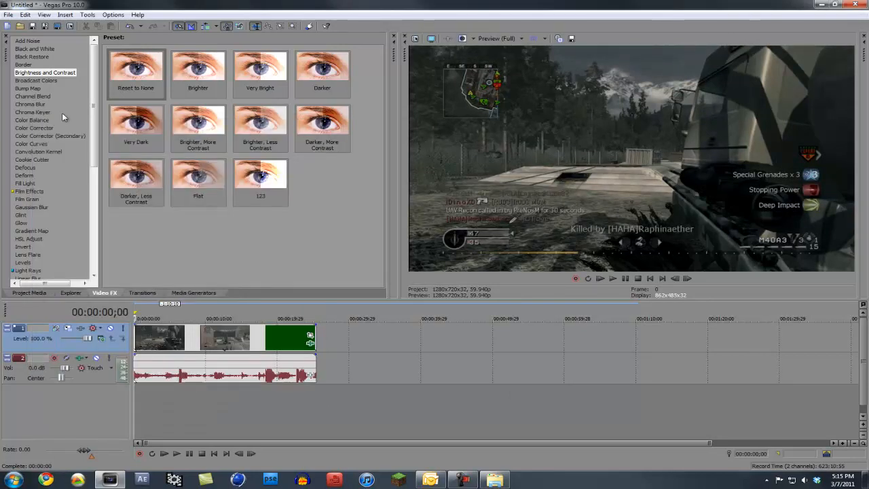
Add the Soft Contrast video effect with the Soft Moderate Contrast preset to the clip.
drag(93, 129, 95, 230)
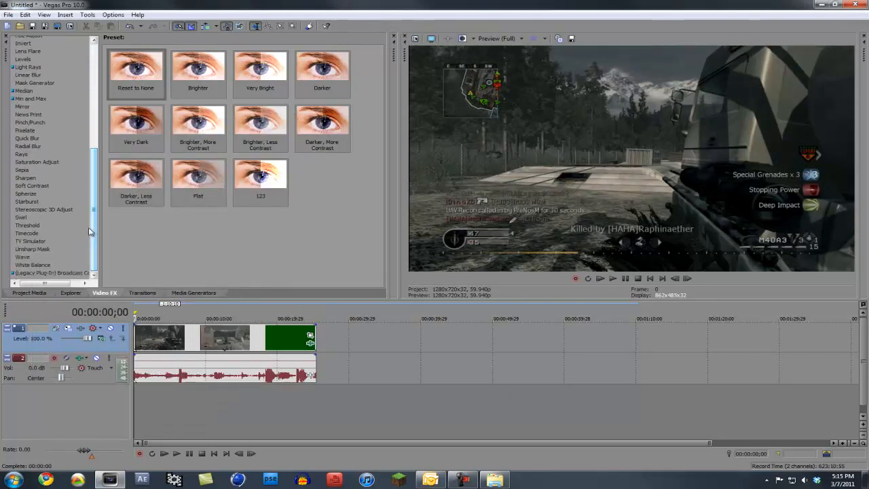
click(31, 186)
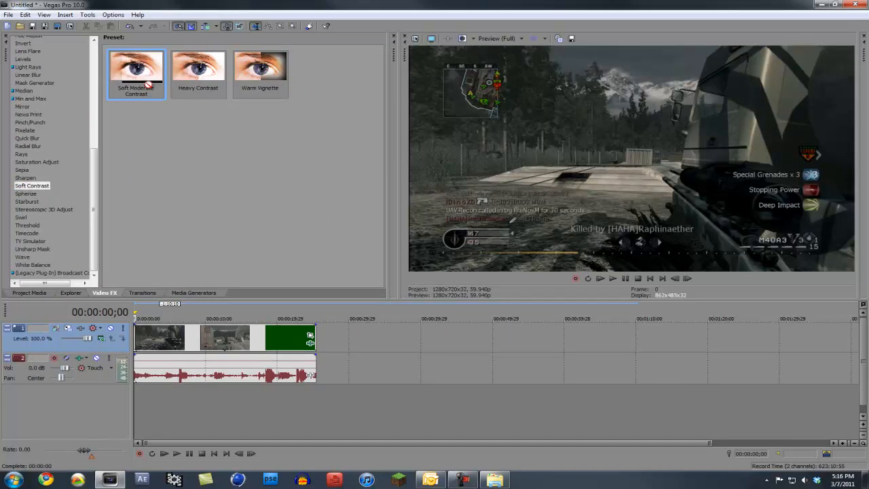
drag(248, 310, 250, 343)
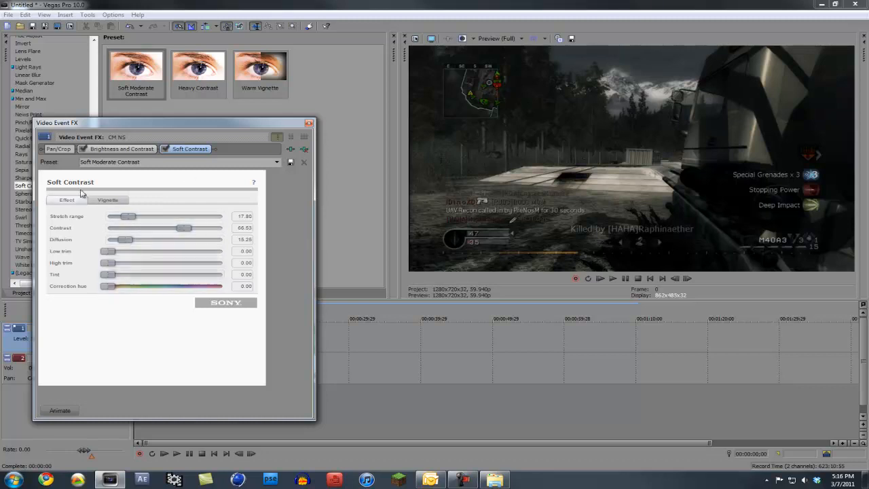
Set the Soft Contrast stretch range to 53.09, reduce its contrast, and check the vignette settings.
drag(128, 219, 168, 222)
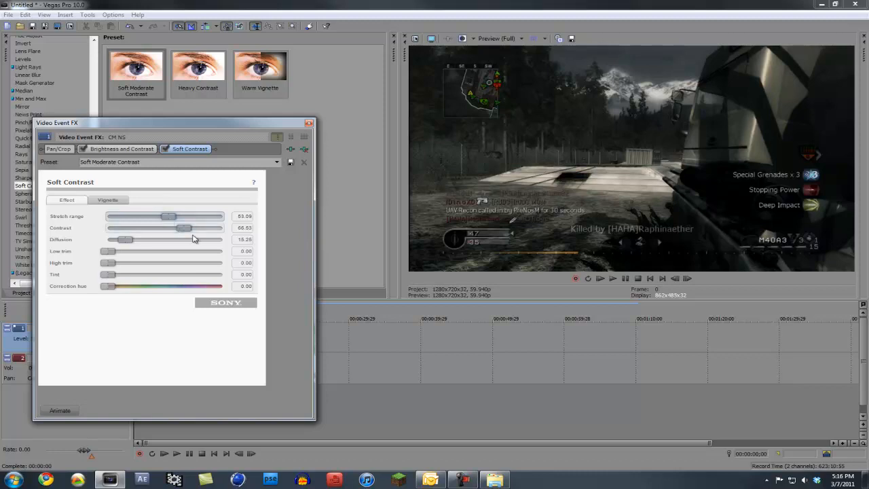
mouse_move(183, 232)
mouse_down()
mouse_move(194, 234)
mouse_move(168, 239)
mouse_up()
mouse_move(113, 287)
mouse_down()
mouse_move(144, 290)
mouse_move(109, 288)
mouse_up()
click(107, 199)
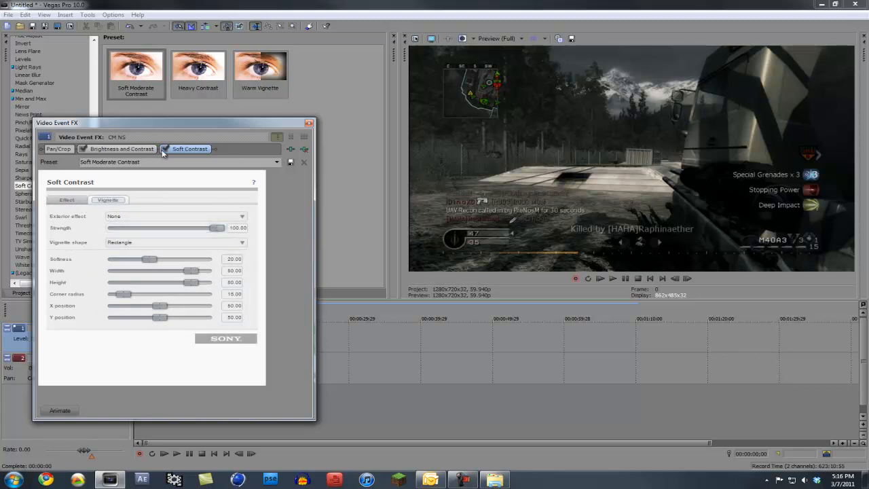
click(309, 123)
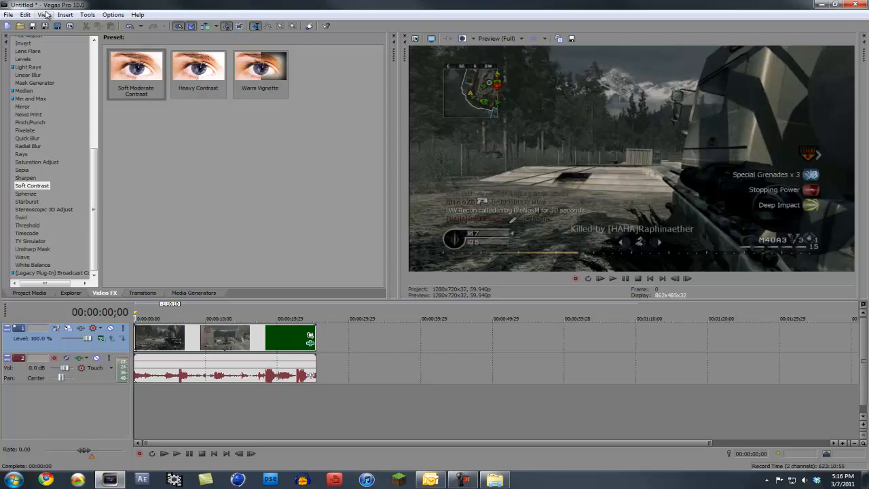
Examine the color-adjusted clip at 00:00:06;27 and 00:00:12;05 on the timeline.
click(183, 410)
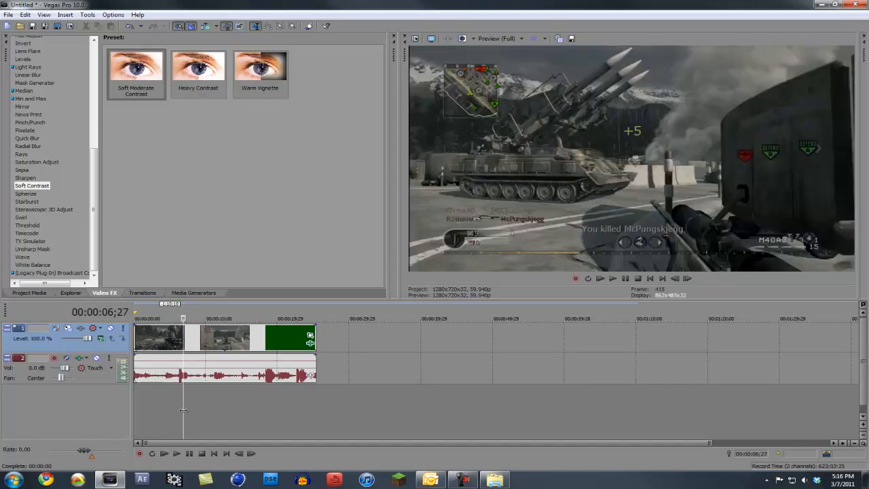
click(221, 408)
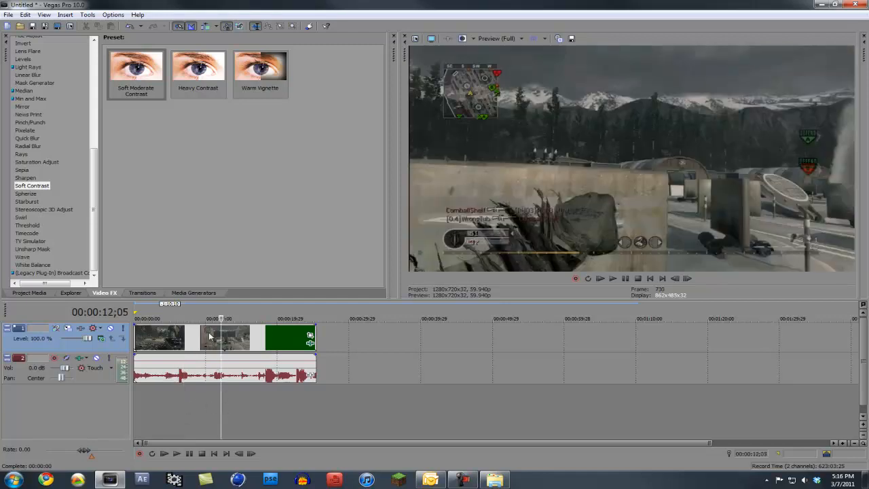
scroll(227, 370, up, 5)
scroll(228, 370, down, 6)
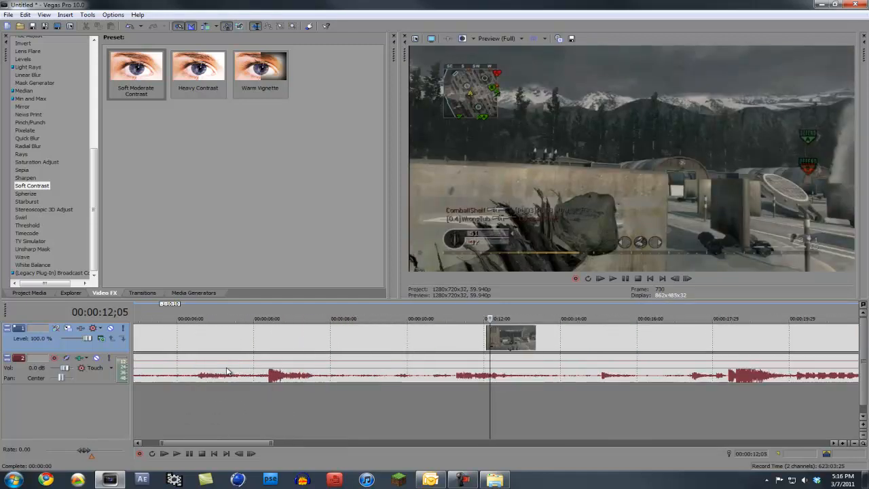
scroll(241, 380, down, 2)
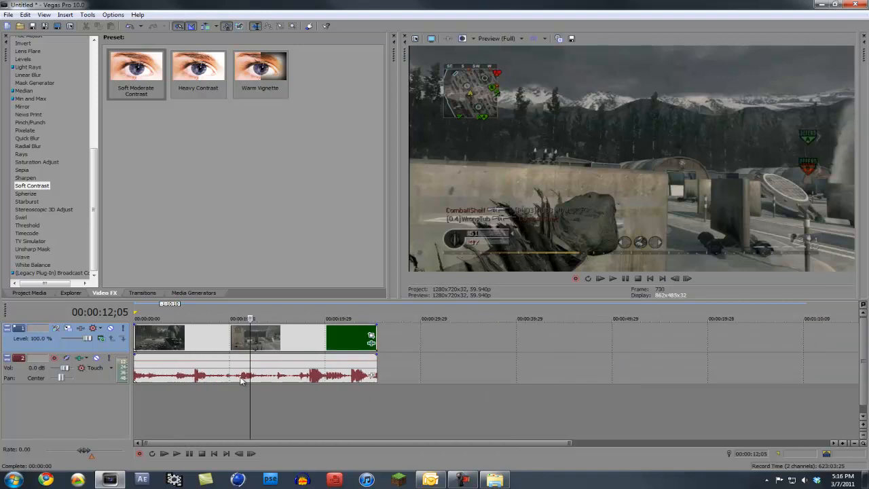
Step frame by frame through the clip from 00:00:12;05 back to 00:00:11;09 to examine the footage.
scroll(243, 379, up, 1)
key(Left)
key(Left)
key(Left)
key(Left)
key(Left)
key(Left)
key(Left)
key(Left)
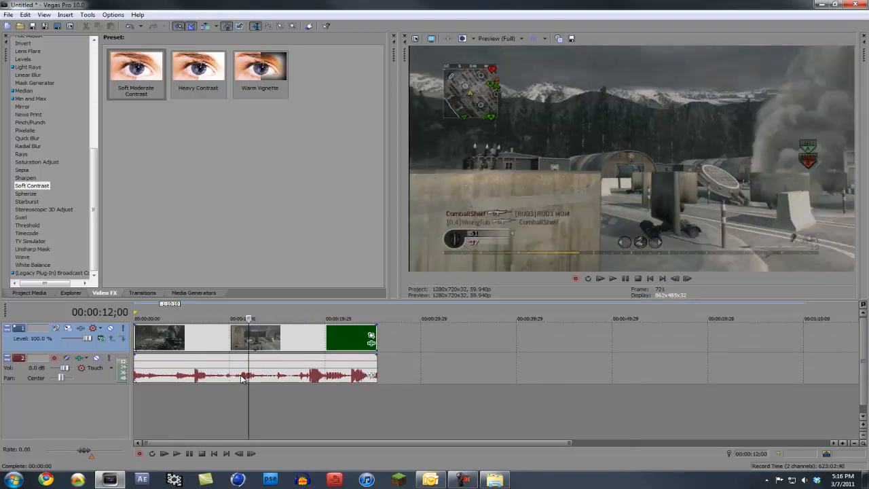
key(Left)
key(Left)
key(Left)
key(Left)
key(Left)
key(Left)
key(Left)
key(Left)
key(Left)
key(Left)
key(Left)
key(Left)
key(Left)
key(Left)
key(Left)
key(Left)
key(Left)
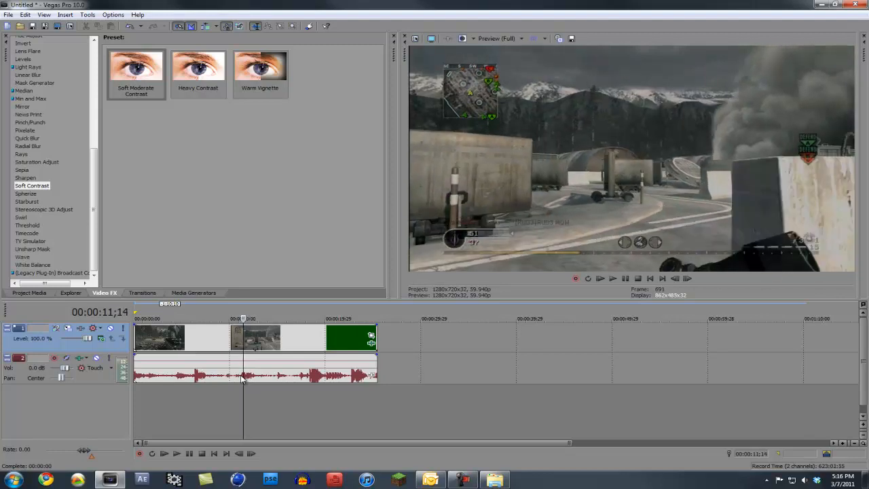
key(Right)
key(Right)
key(Right)
key(Right)
key(Right)
key(Right)
key(Right)
key(Right)
key(Right)
key(Right)
key(Right)
key(Right)
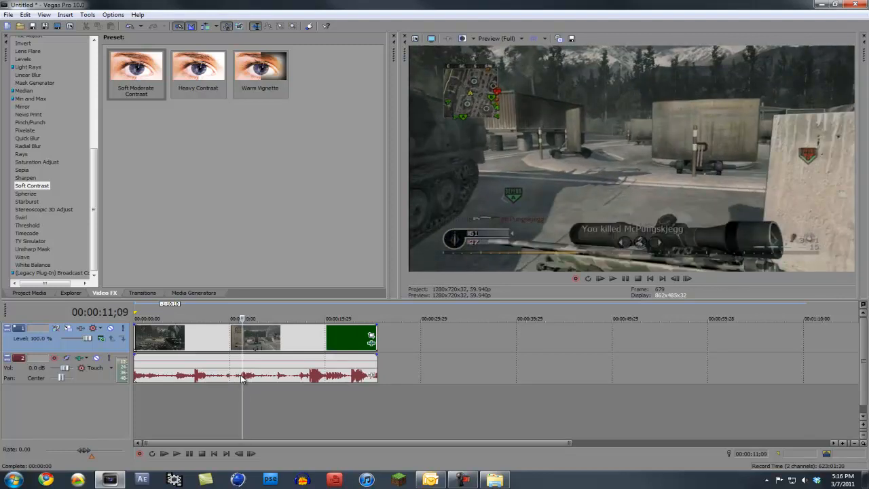
Advance the preview one frame at a time from 00:00:11;12 to 00:00:11;22.
scroll(259, 389, up, 3)
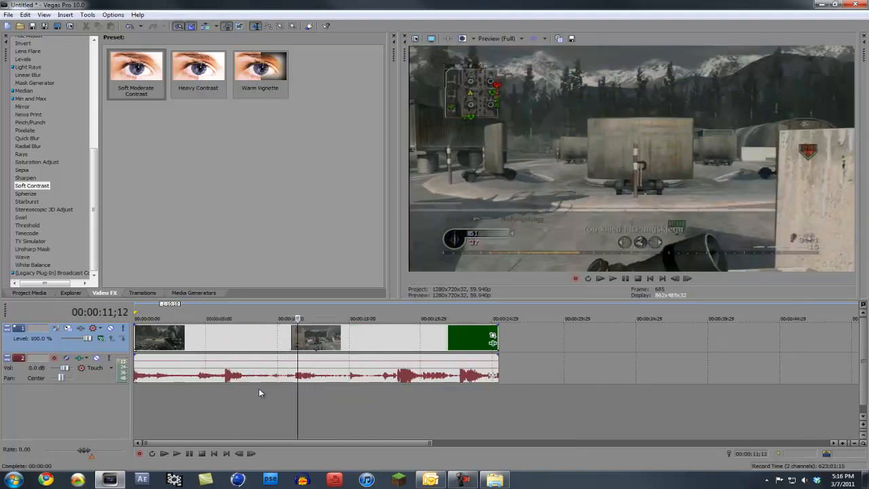
click(688, 279)
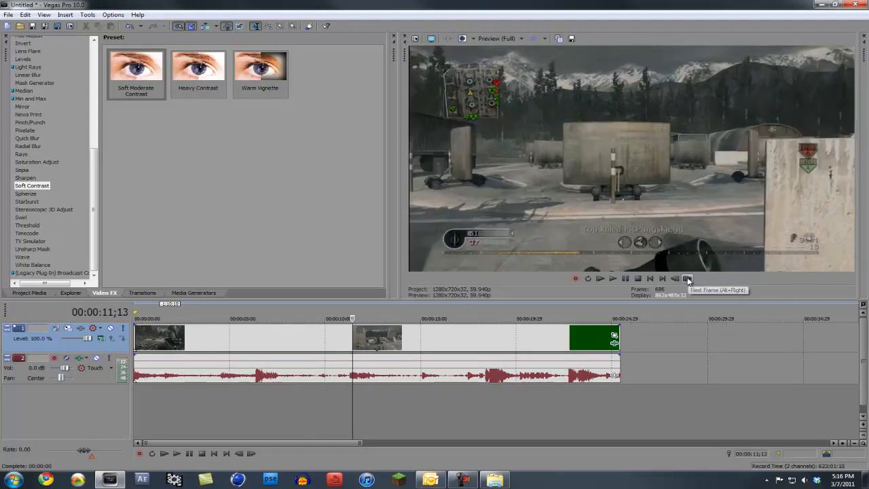
click(688, 279)
click(688, 280)
click(687, 279)
click(688, 279)
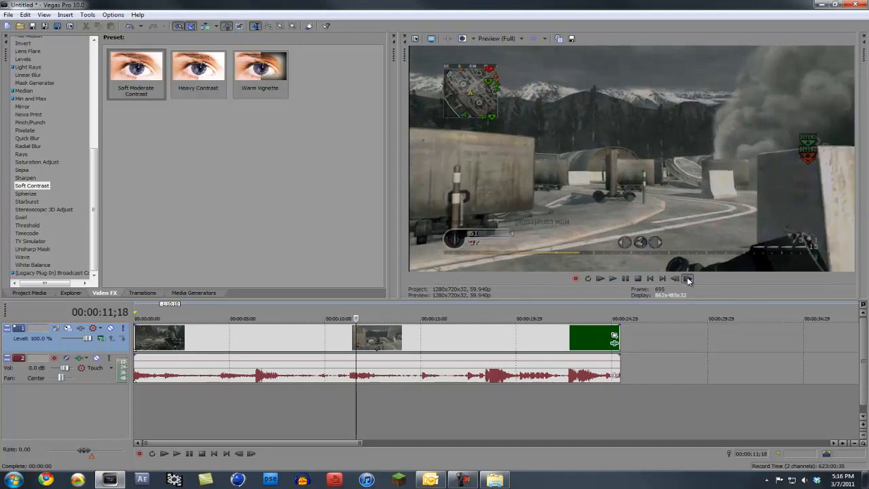
click(688, 279)
click(688, 279)
click(688, 280)
click(688, 279)
click(688, 279)
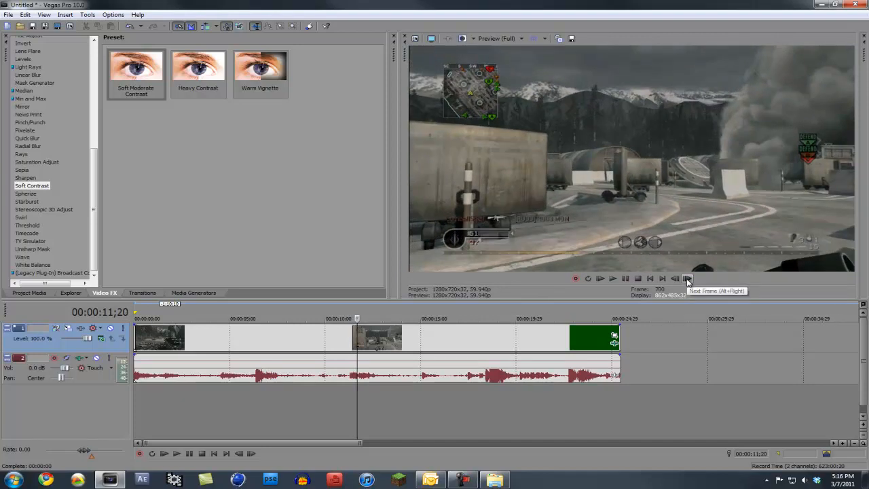
click(688, 279)
click(688, 279)
click(688, 279)
click(687, 279)
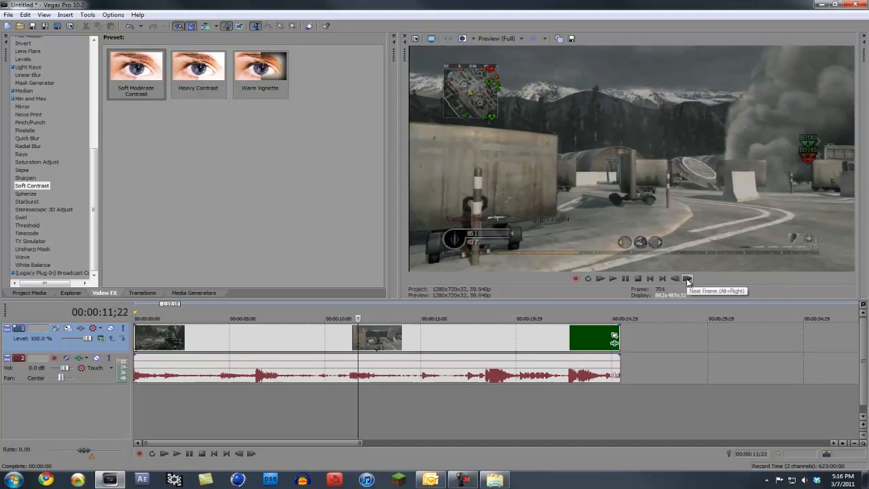
Play the footage to 00:00:12;26 and split the clip at that point.
scroll(433, 364, down, 3)
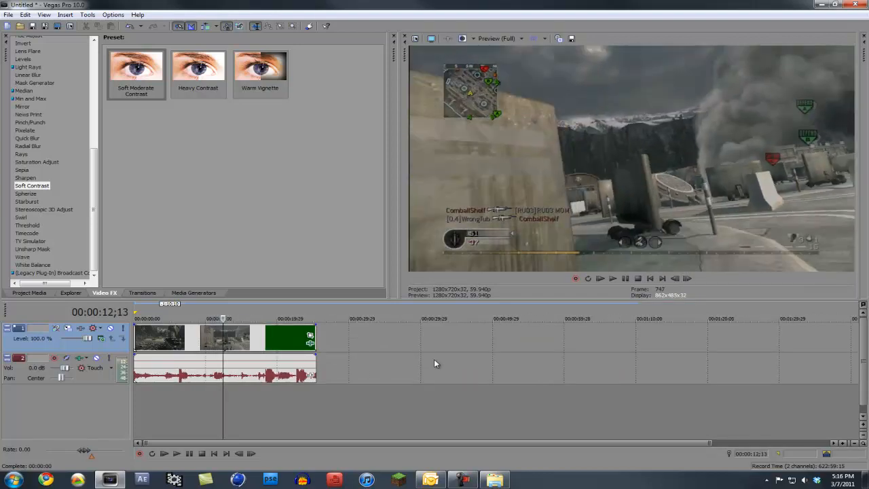
key(space)
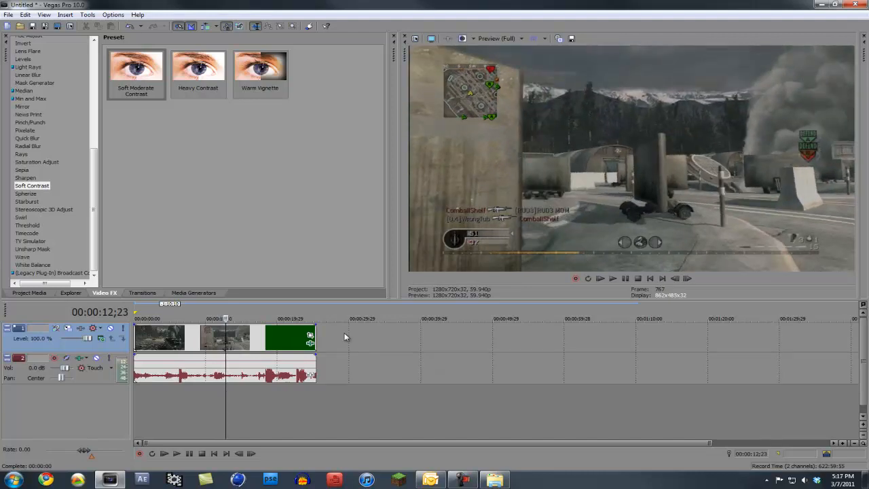
scroll(323, 341, up, 4)
scroll(323, 341, down, 2)
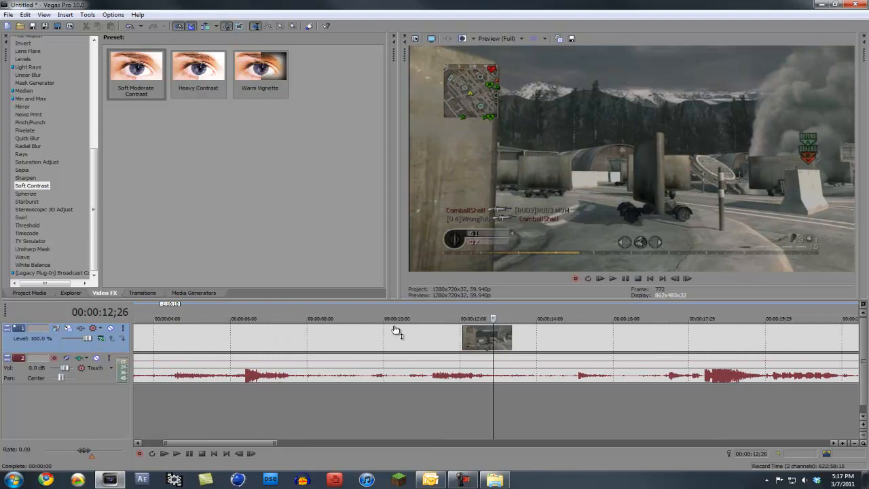
scroll(385, 341, down, 3)
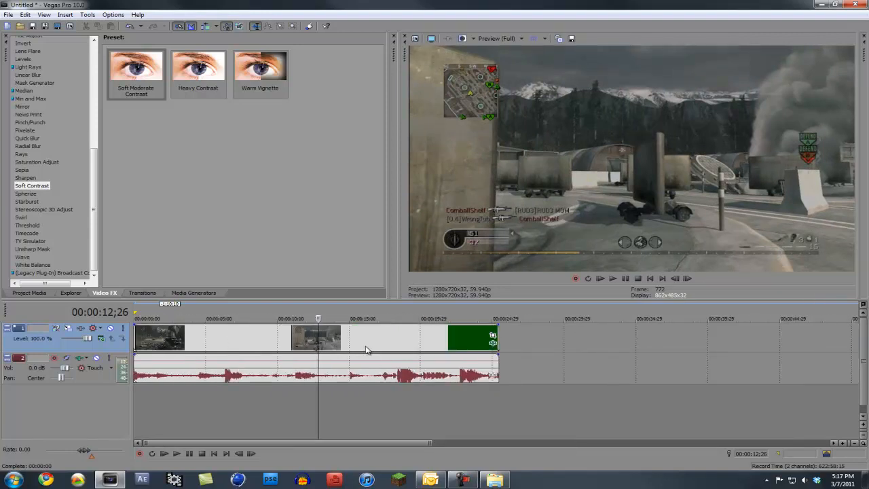
key(s)
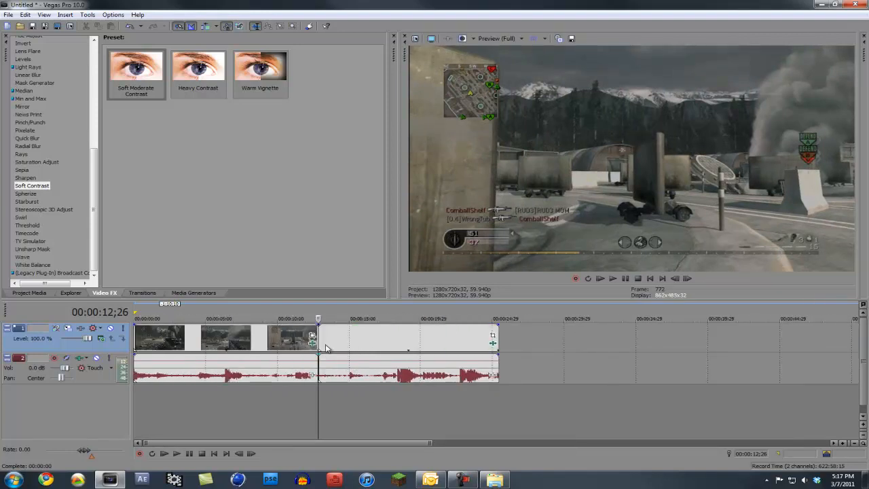
Move the second piece of the split clip to about 00:00:15;00, leaving a gap, and preview the gap at 00:00:14;17.
drag(343, 350, 385, 344)
click(277, 406)
click(377, 400)
drag(372, 354, 412, 348)
click(308, 404)
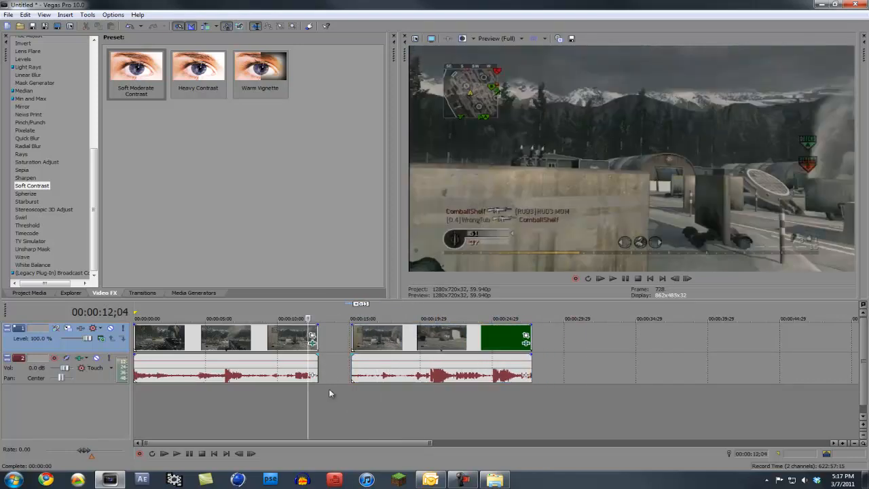
click(336, 403)
click(369, 408)
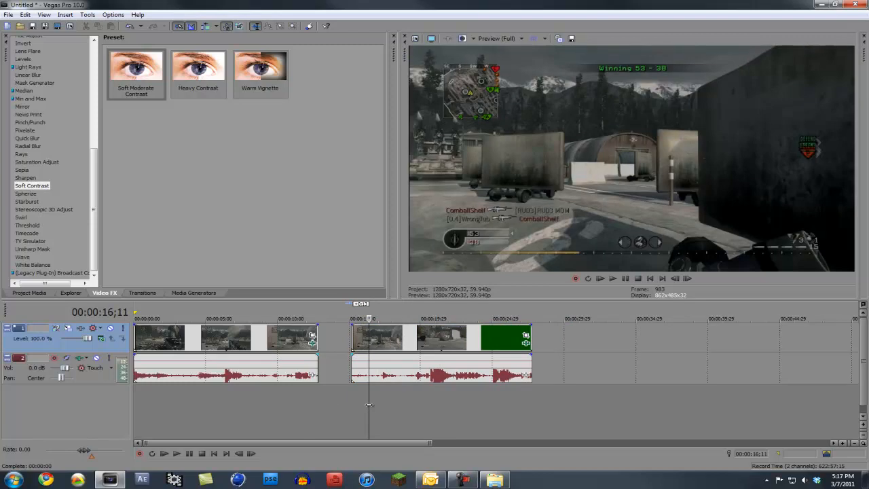
click(343, 419)
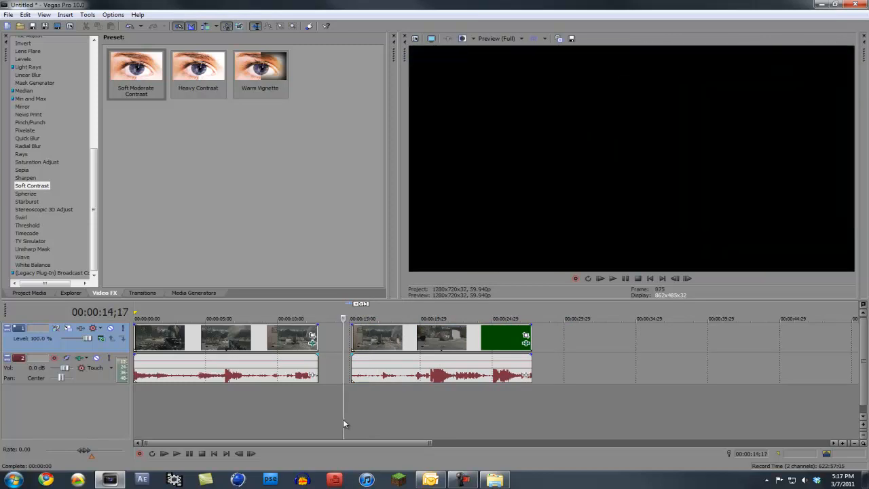
Try moving the second piece closer to the first, using undo and redo on the move.
drag(386, 346, 360, 348)
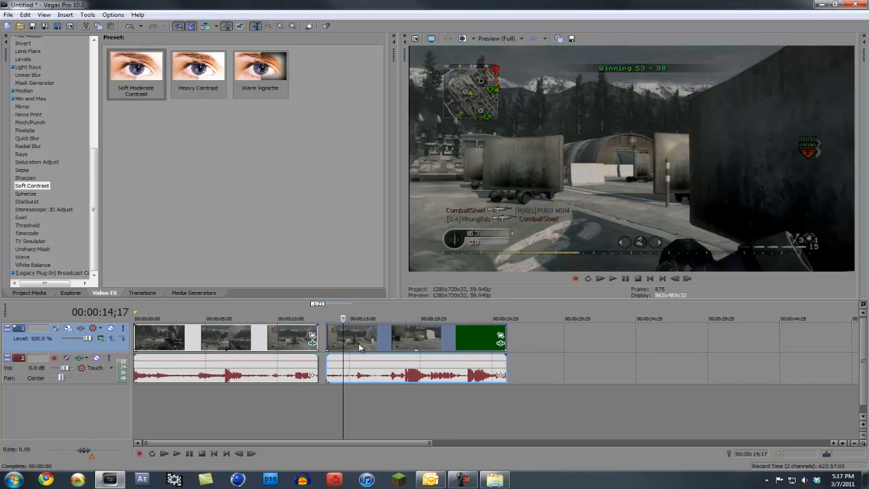
key(ctrl+z)
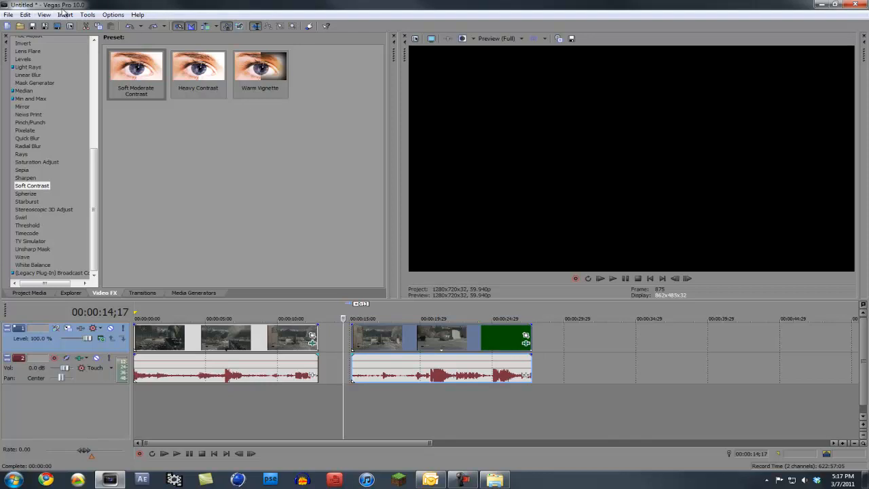
click(26, 15)
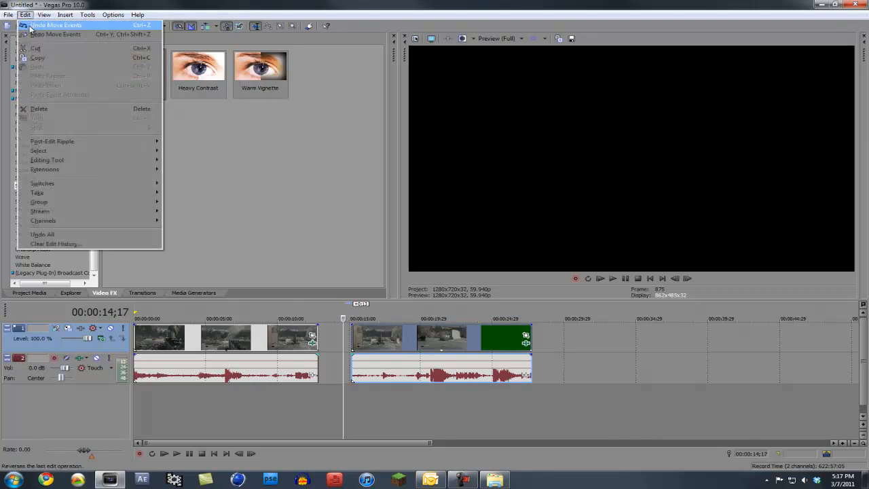
click(148, 27)
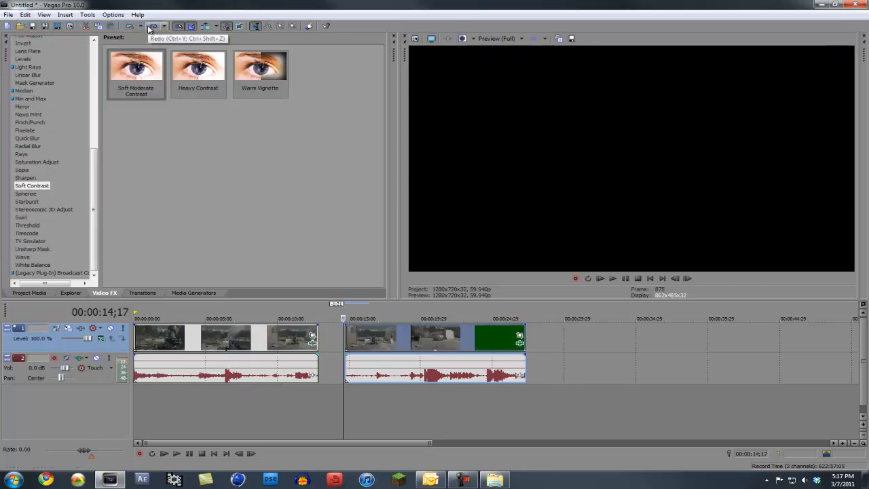
click(150, 27)
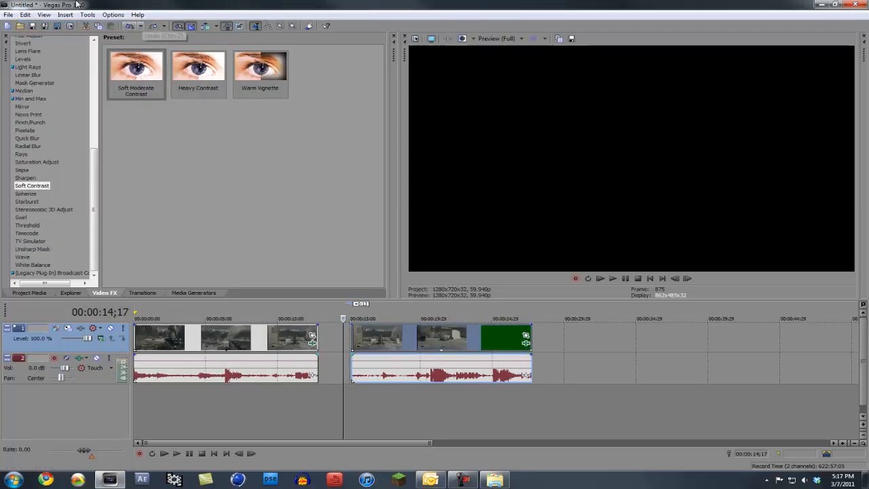
click(25, 15)
click(30, 26)
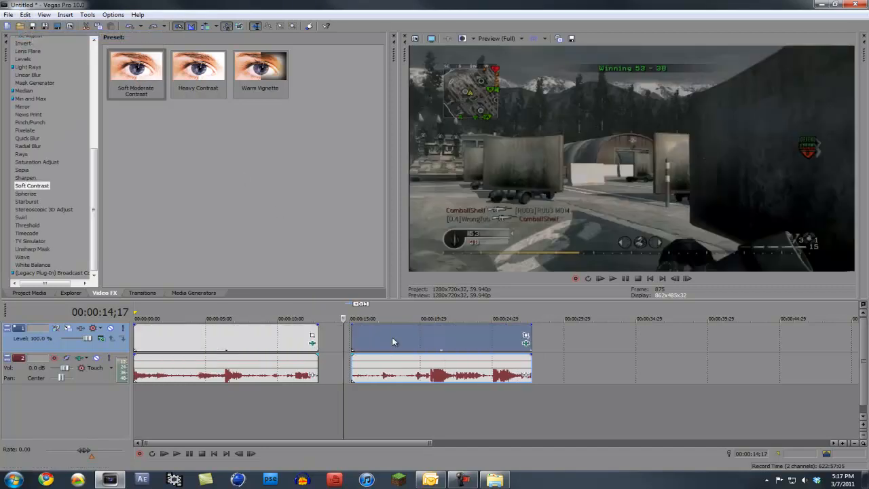
Undo the remaining clip moves and the split to restore the single full-length clip.
key(ctrl+z)
key(ctrl+z)
key(ctrl+z)
key(ctrl+z)
key(ctrl+z)
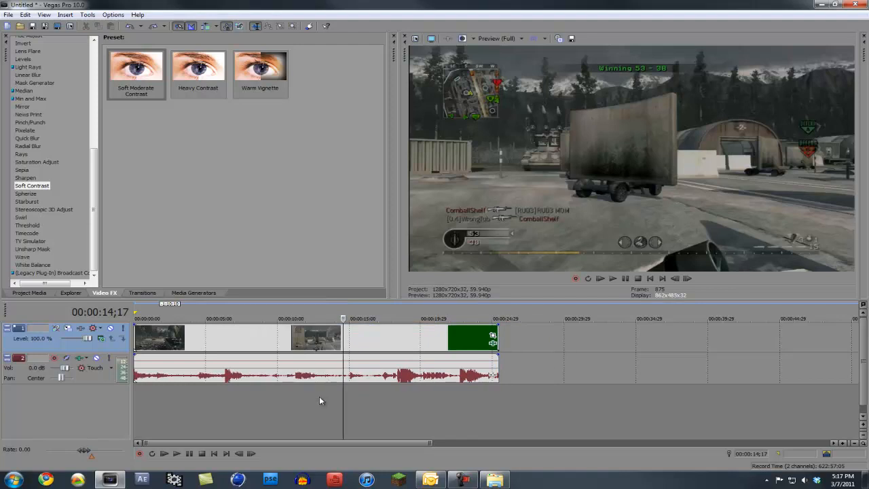
Ungroup the clip's video and audio, selecting each event on its own.
click(379, 337)
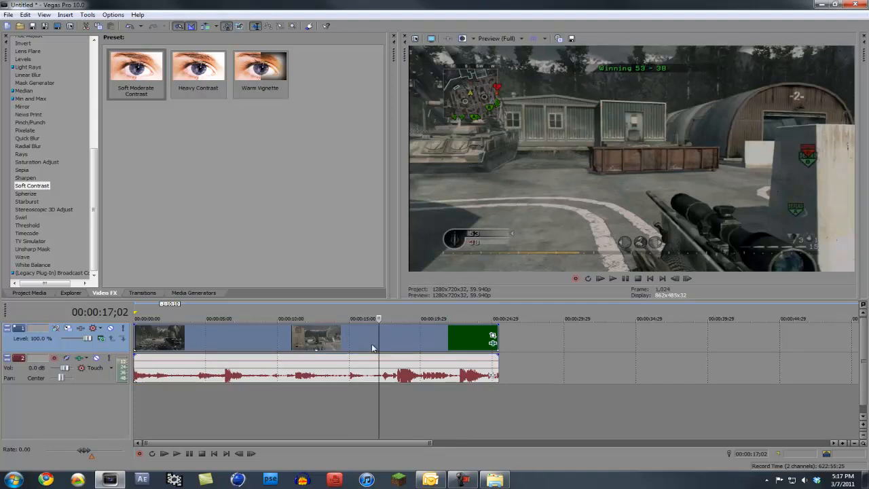
click(282, 392)
click(368, 334)
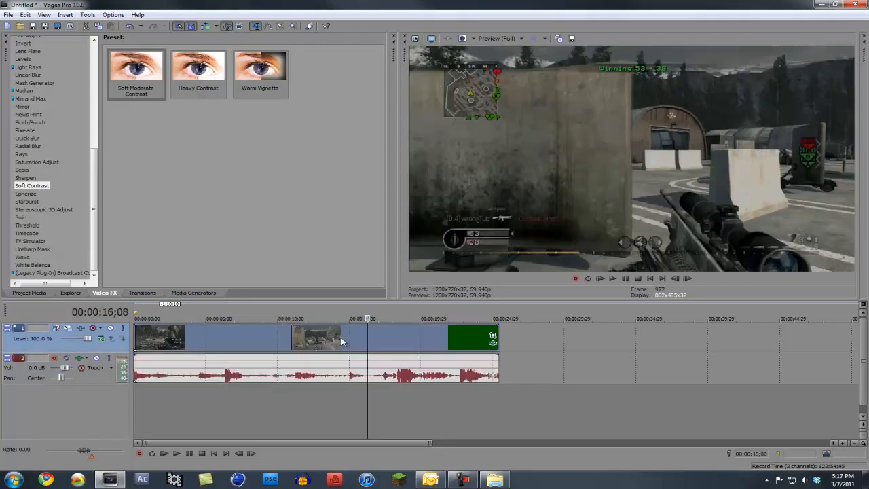
click(184, 372)
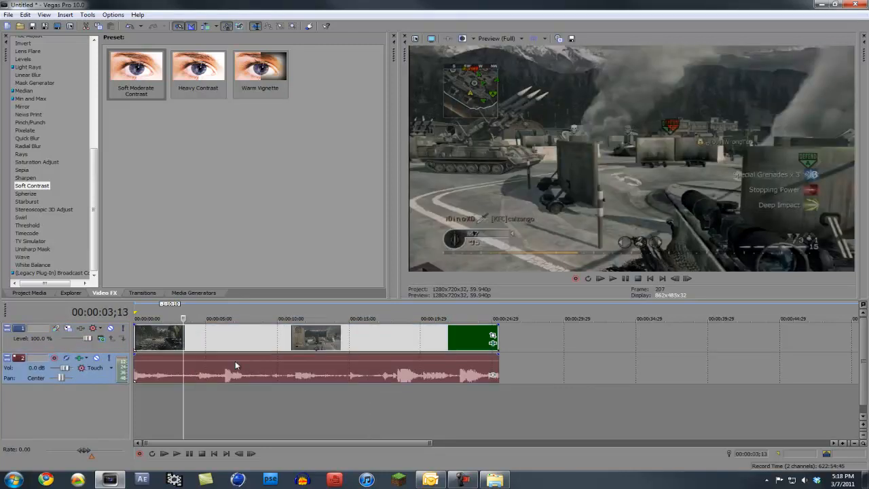
click(227, 337)
Move the video and audio events independently along their tracks, then return the video to the start of the timeline.
click(266, 349)
drag(266, 349, 697, 333)
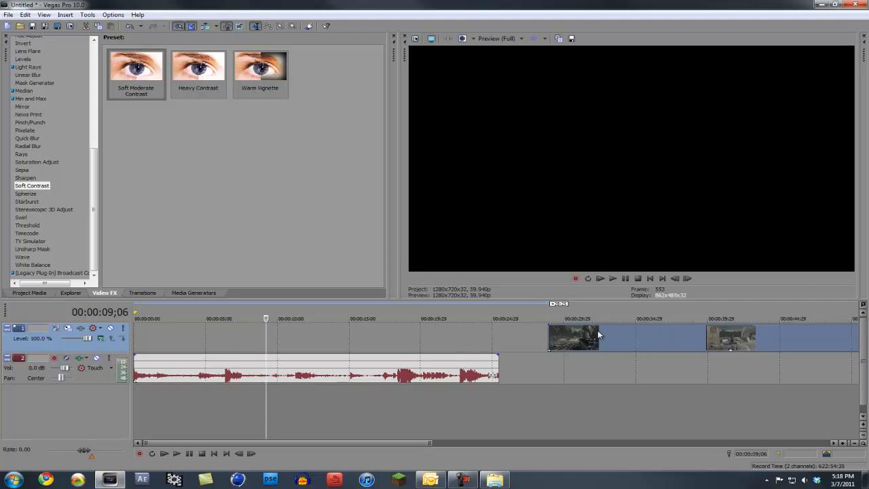
drag(597, 330, 504, 333)
drag(413, 376, 691, 374)
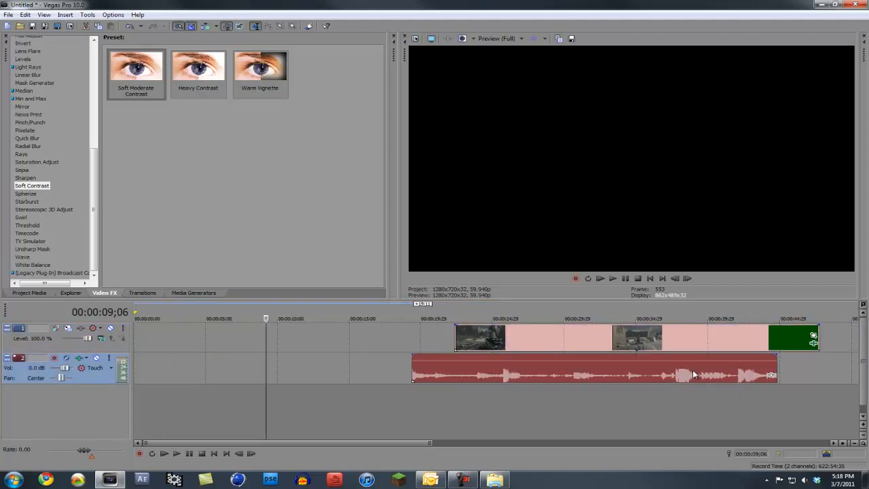
drag(563, 339, 414, 350)
drag(466, 365, 568, 384)
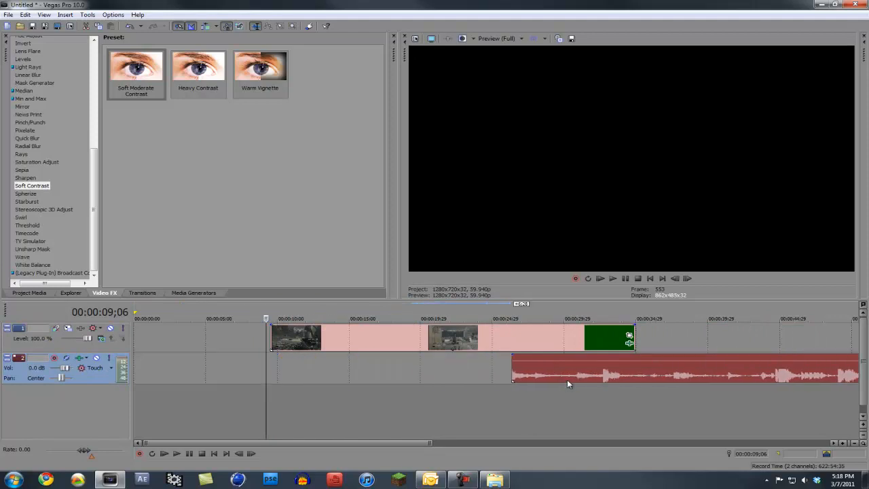
drag(391, 349, 208, 347)
drag(583, 375, 368, 383)
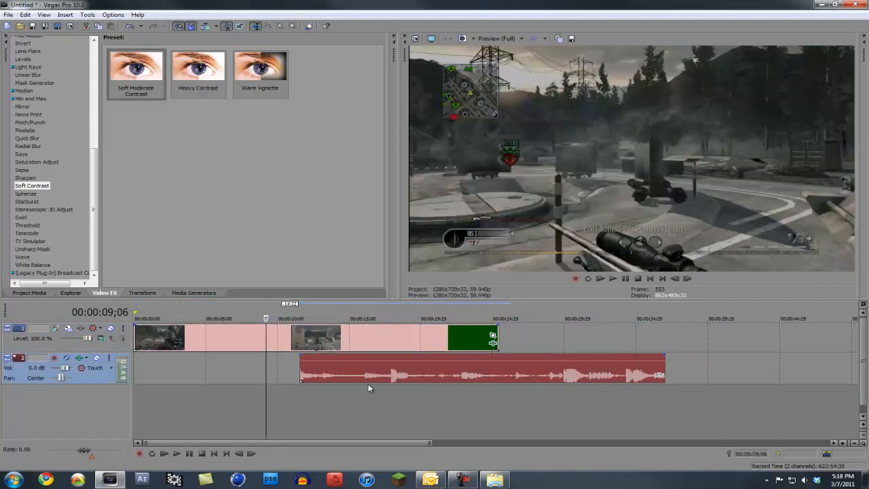
Delete the detached audio event and return the playhead to 00:00:00;00.
click(354, 406)
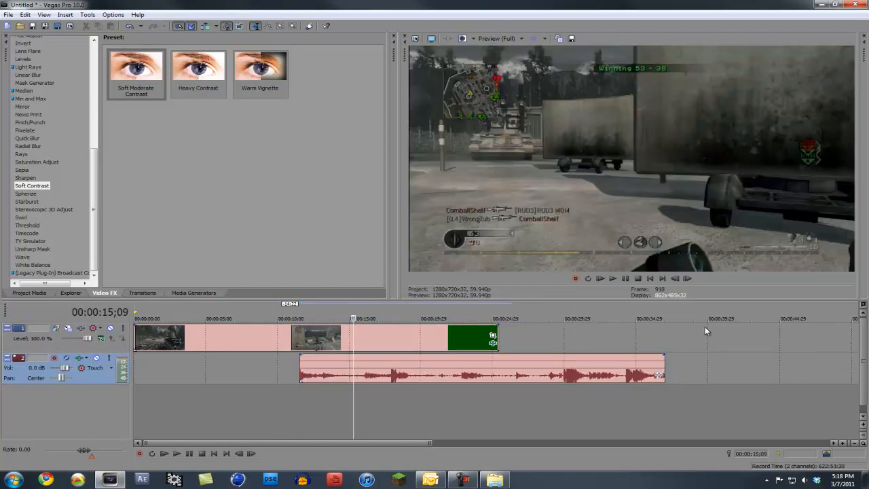
click(475, 362)
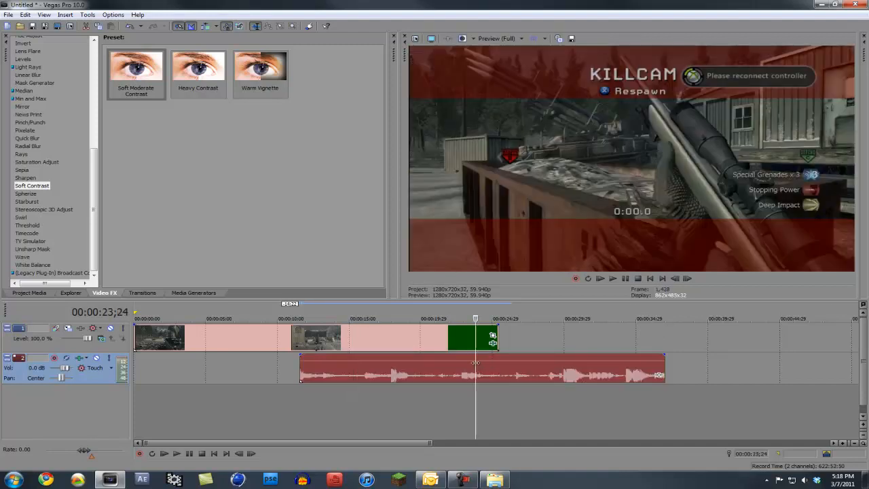
key(Delete)
click(286, 380)
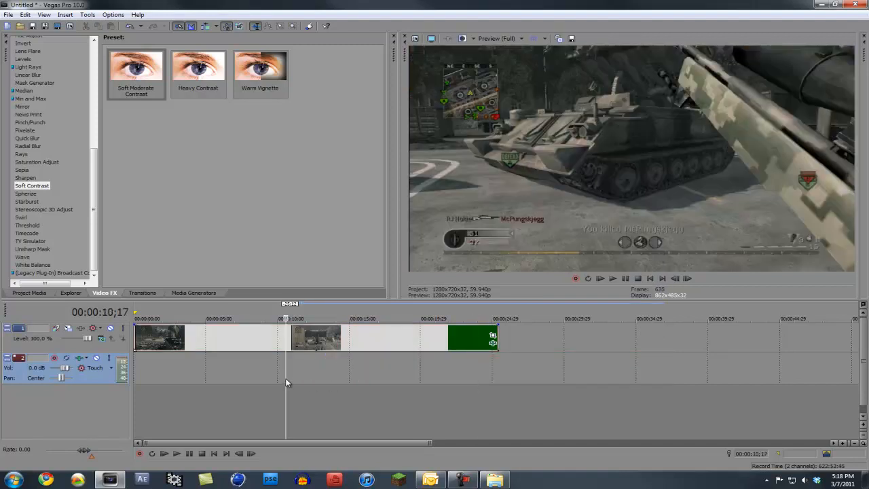
click(206, 371)
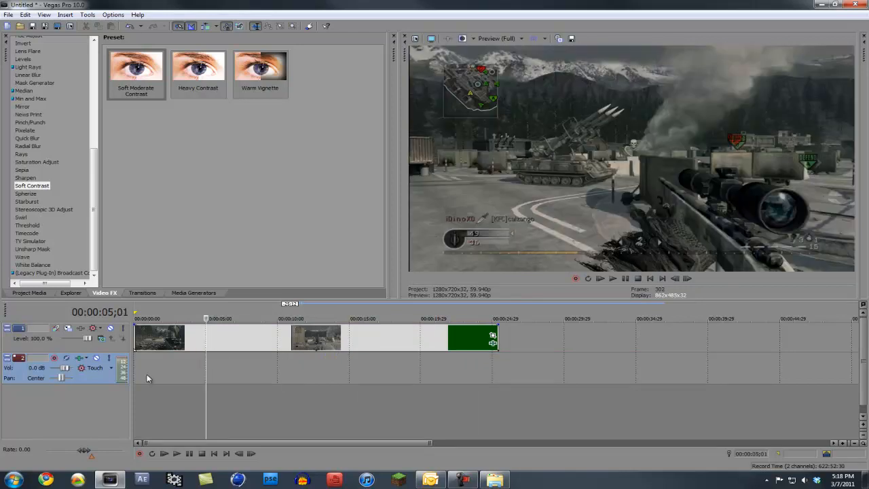
click(136, 374)
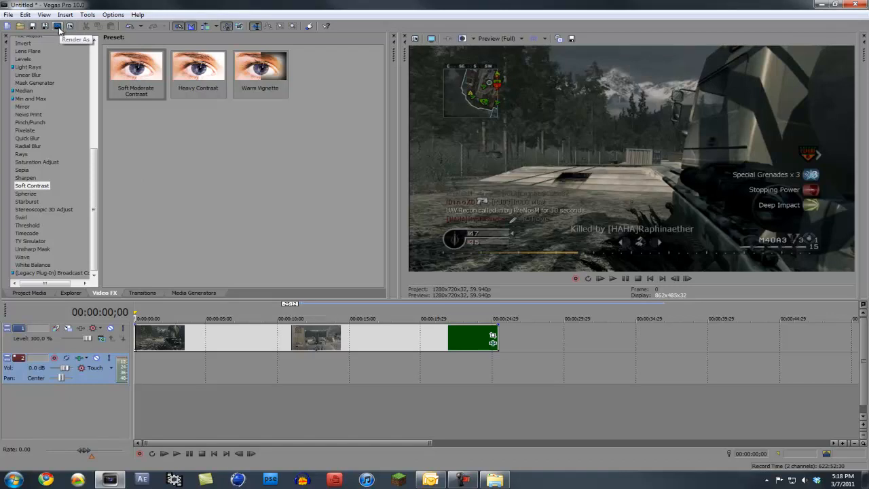
Open Render As and review the YouTube HD template's custom video settings, including frame size, profile, frame rate and bit rate.
click(8, 14)
click(33, 80)
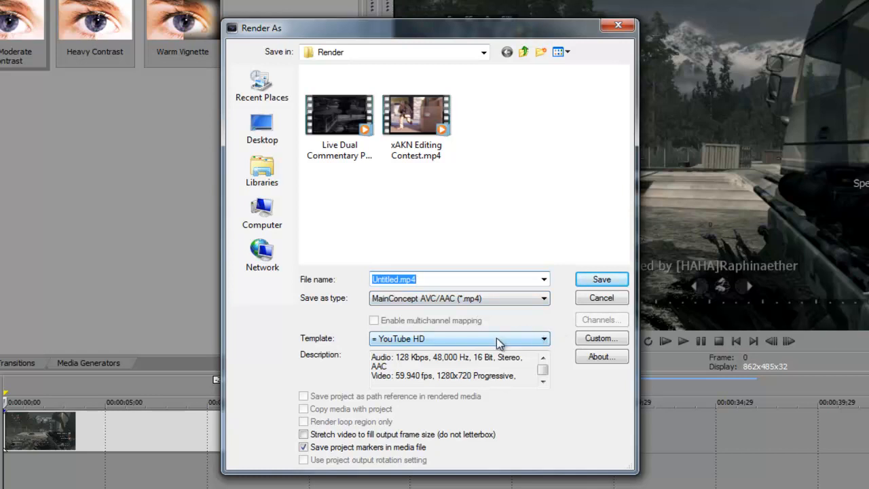
click(497, 338)
click(529, 412)
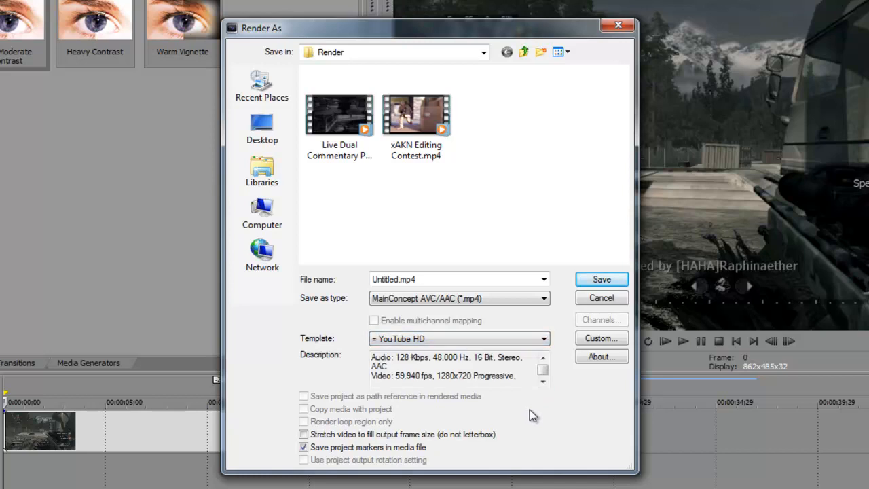
click(584, 339)
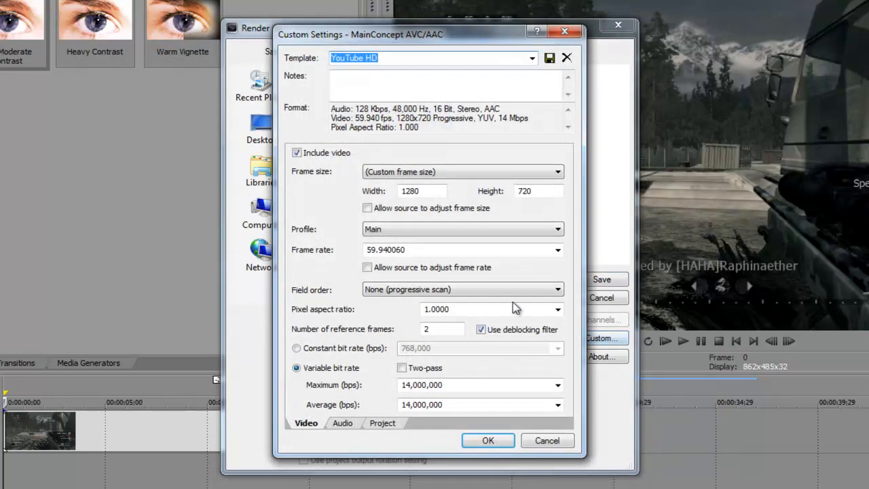
click(405, 80)
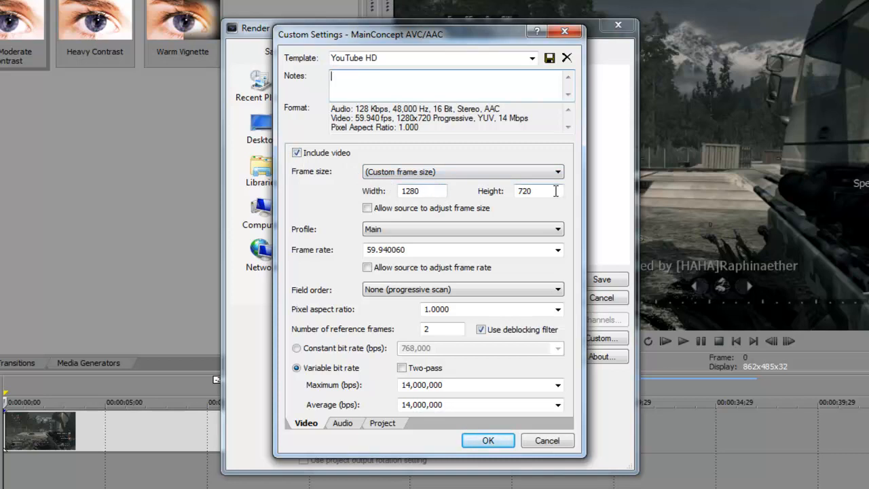
click(436, 233)
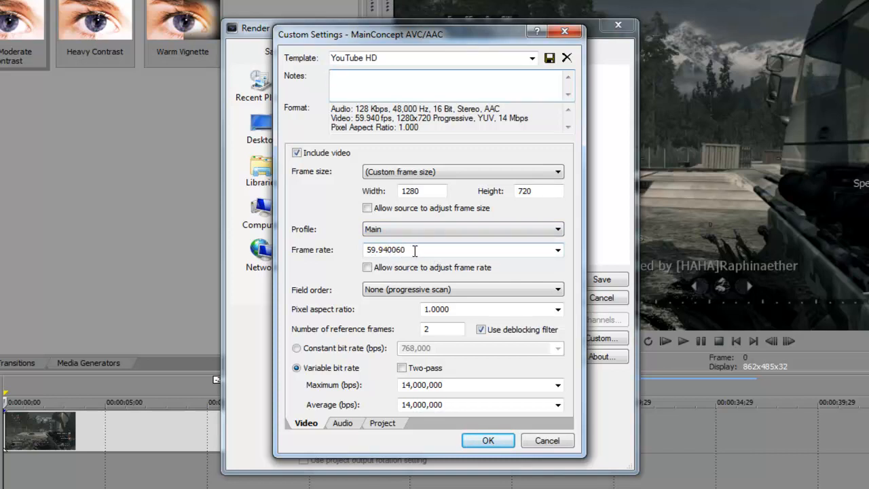
click(557, 252)
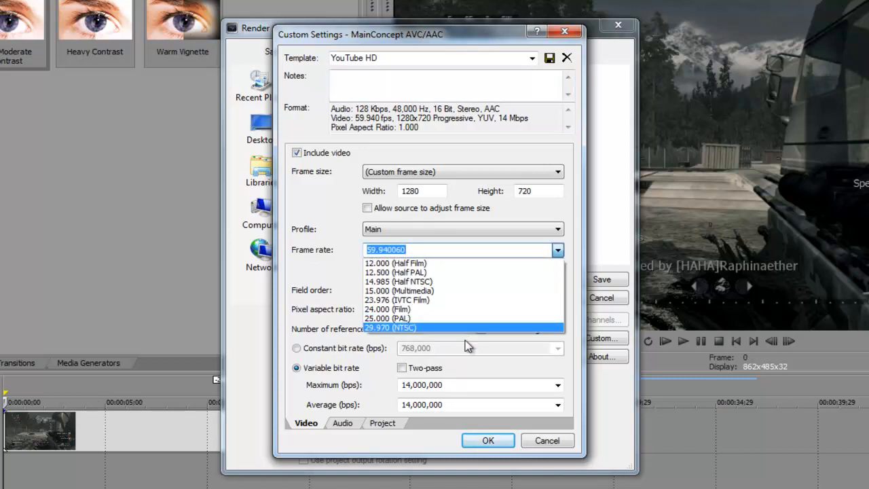
click(338, 282)
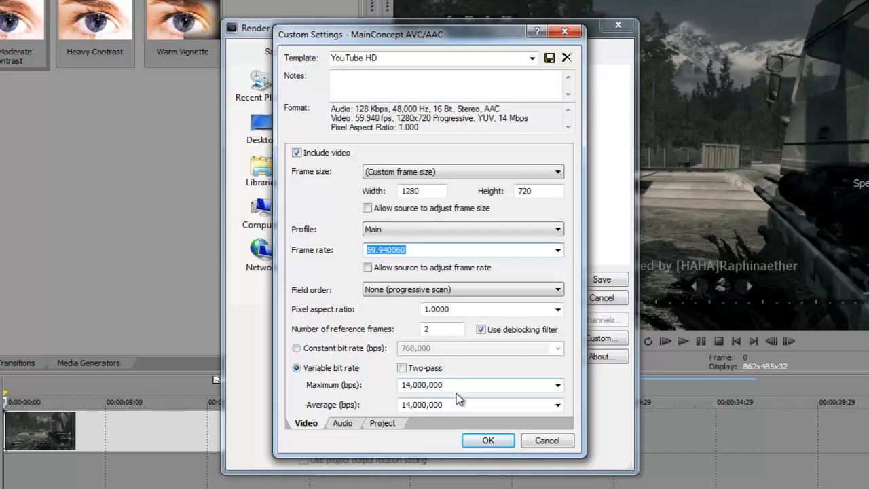
Review the YouTube HD template's audio and project render settings, and leave Render As without rendering.
click(343, 424)
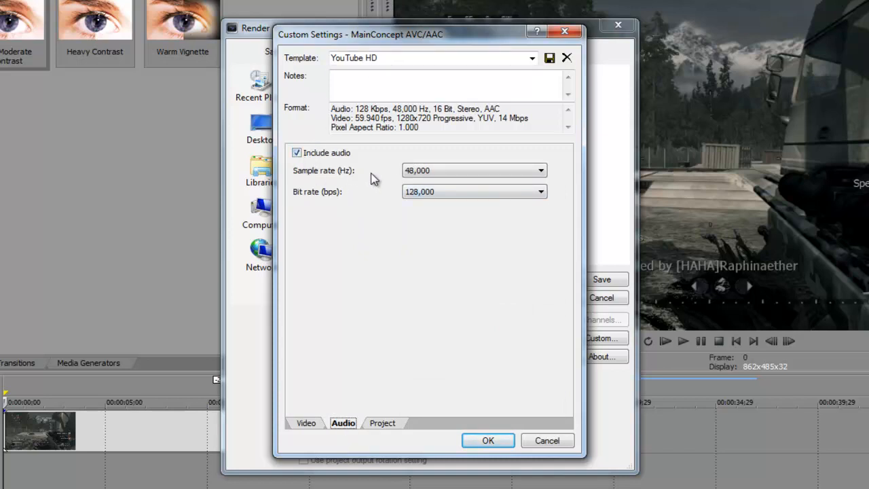
click(413, 173)
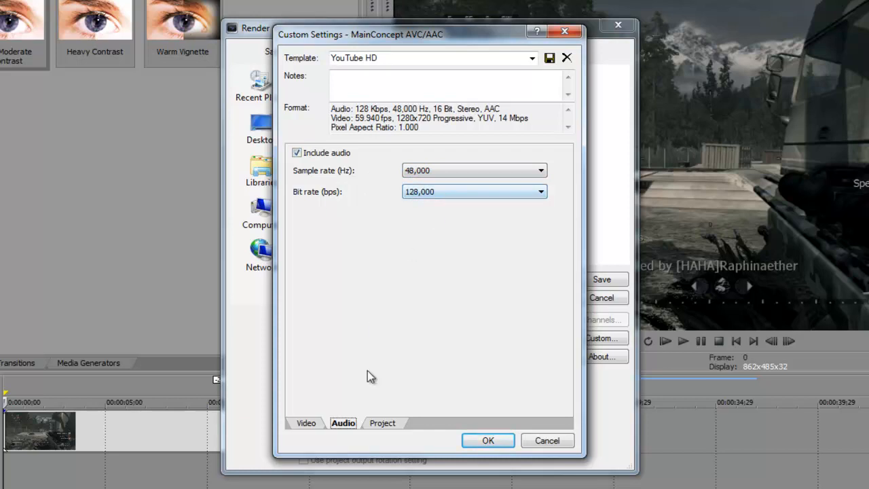
click(383, 422)
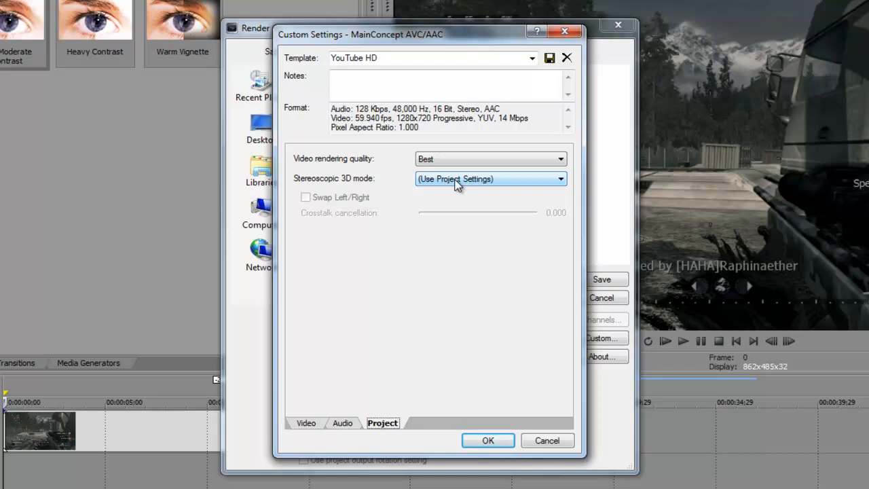
click(501, 444)
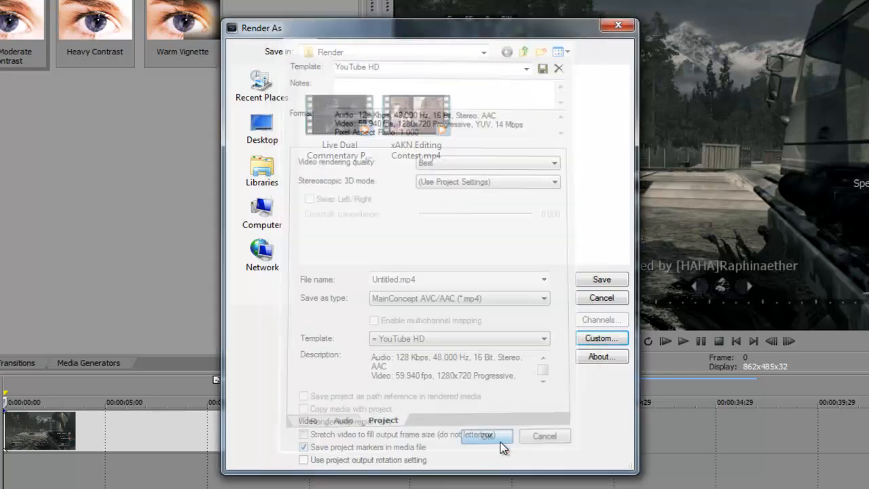
click(594, 300)
click(292, 377)
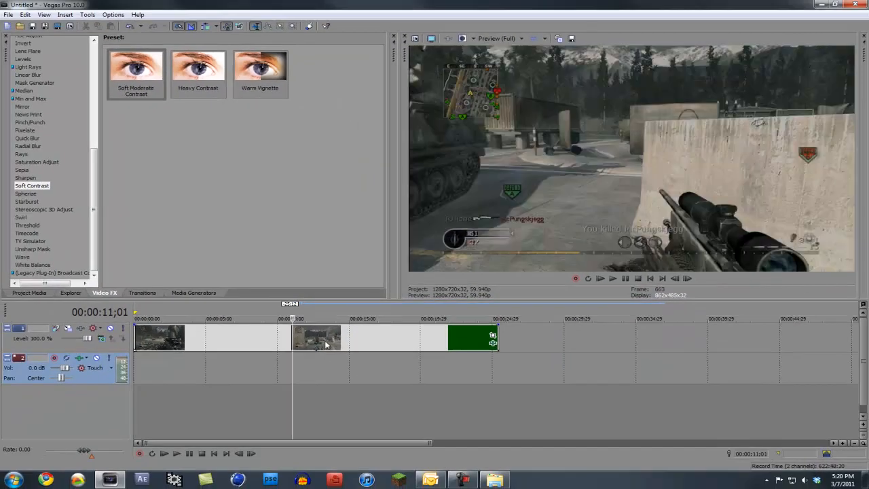
key(ctrl+a)
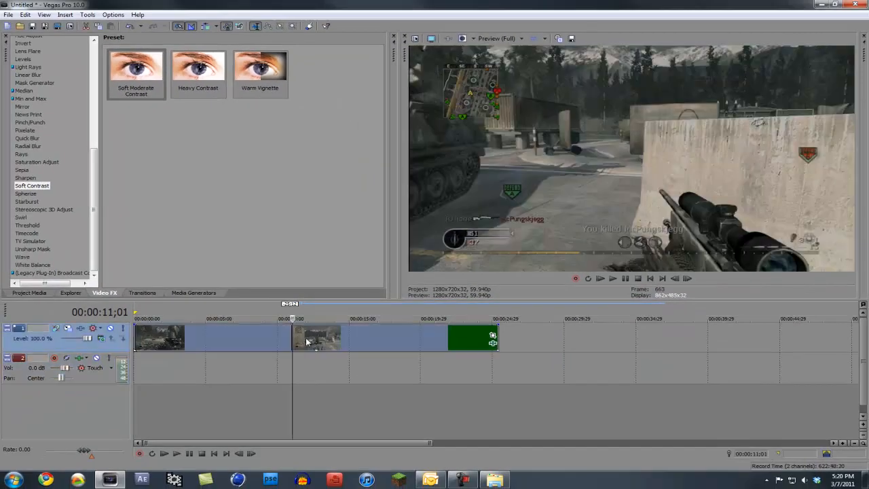
right_click(306, 339)
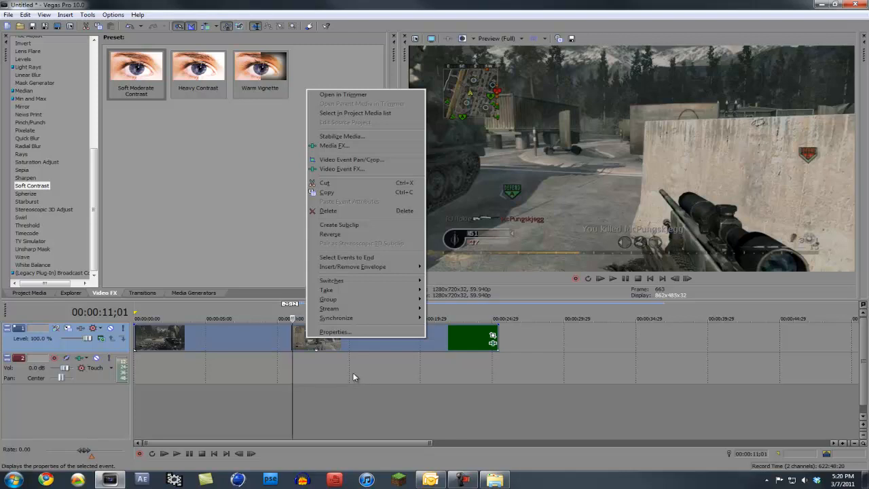
click(352, 376)
click(284, 348)
right_click(297, 339)
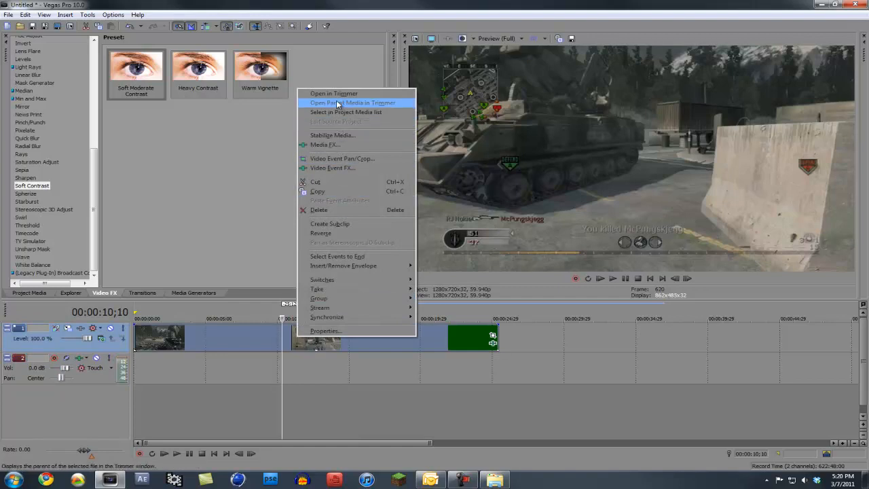
Set the video event's properties to Disable resample.
click(320, 347)
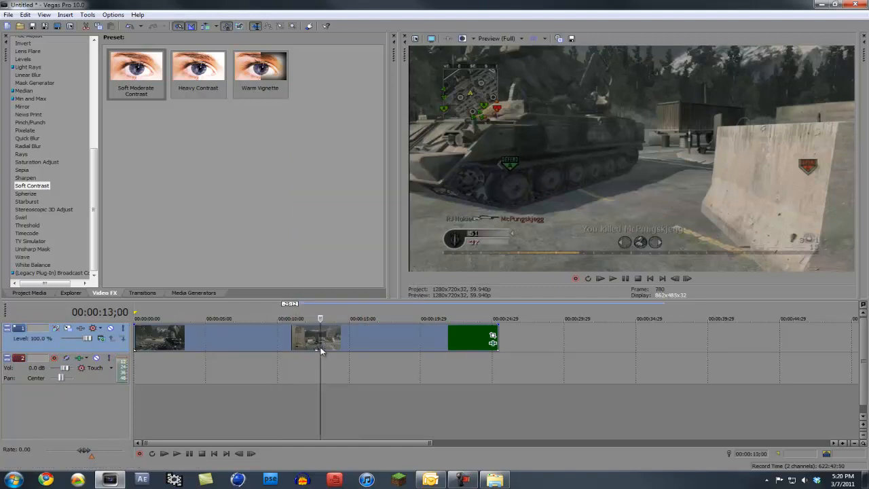
right_click(328, 340)
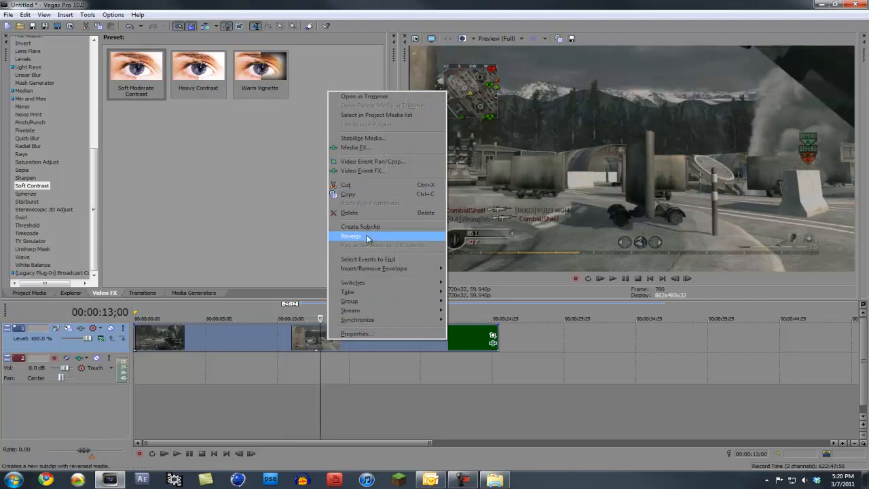
click(380, 333)
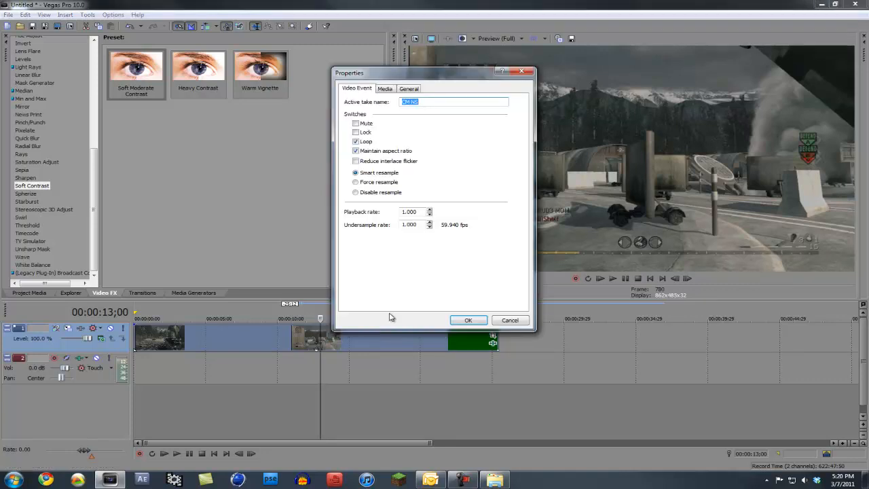
click(385, 195)
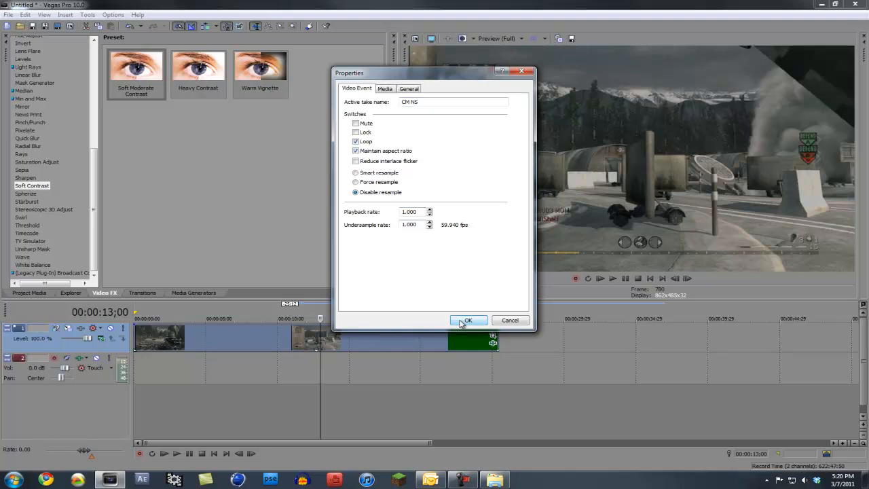
click(462, 321)
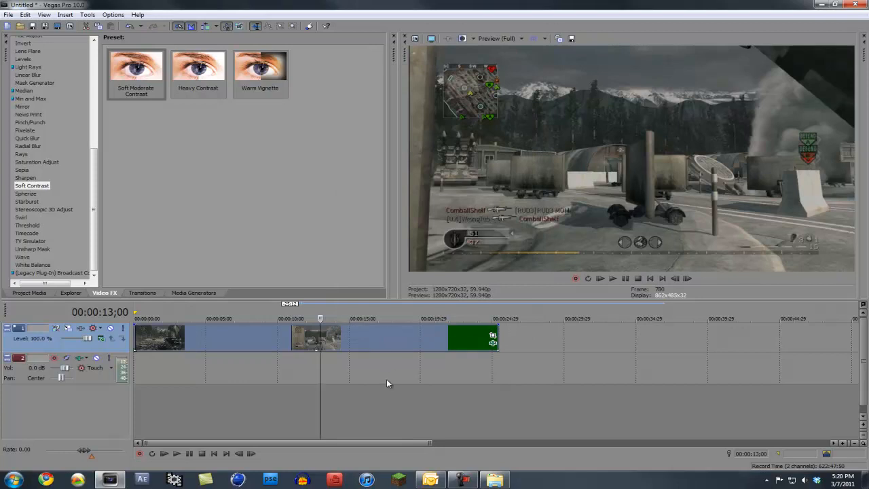
Check the clip for frame blending by stepping frame by frame from about 00:00:17 and playing it for a moment.
click(386, 379)
click(688, 278)
click(688, 279)
click(687, 279)
click(687, 278)
click(687, 278)
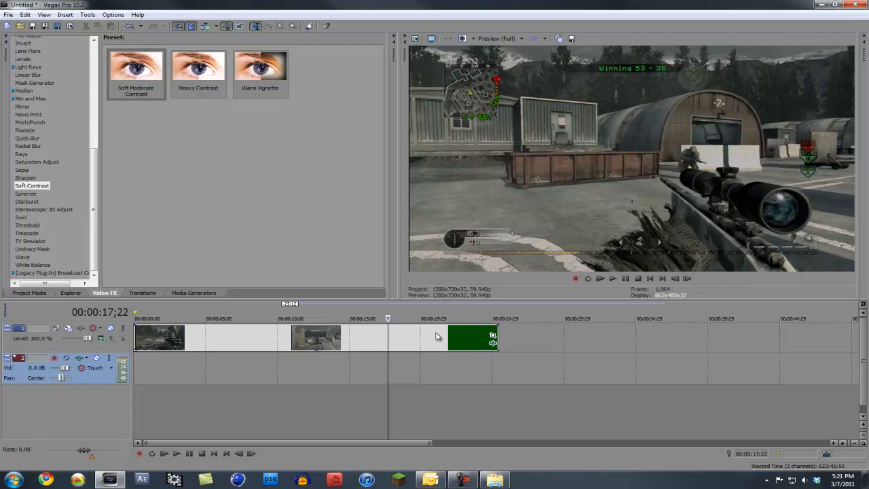
key(space)
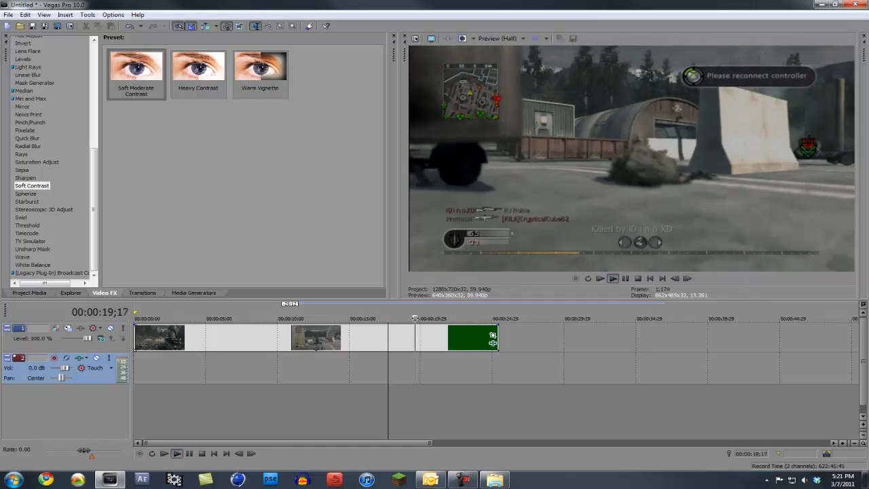
key(space)
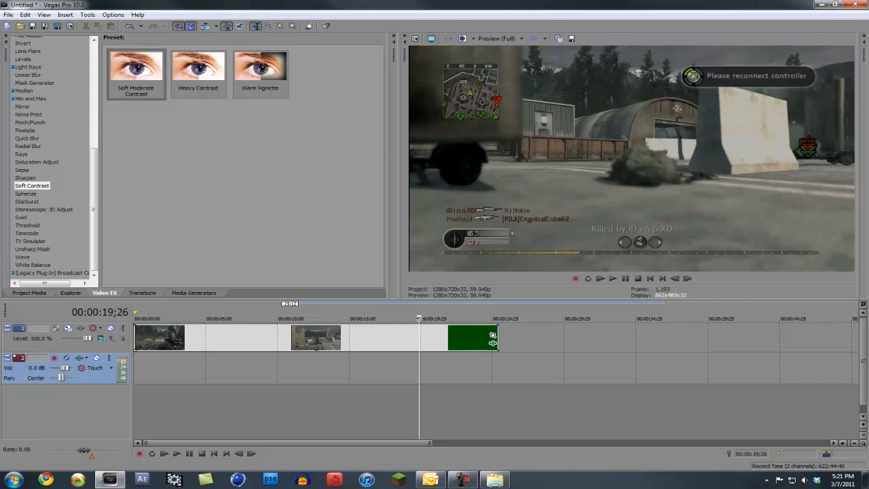
Return the playhead to the project start and reopen Render As, checking the YouTube HD template's custom settings.
click(135, 400)
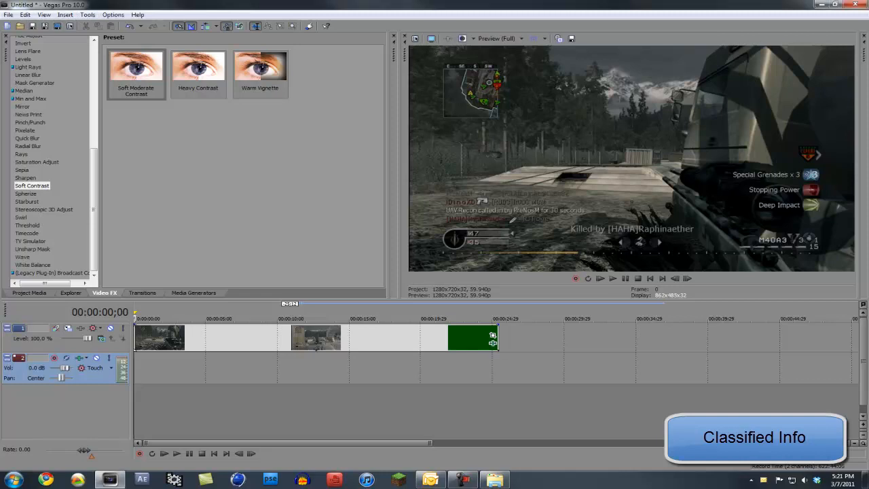
click(58, 27)
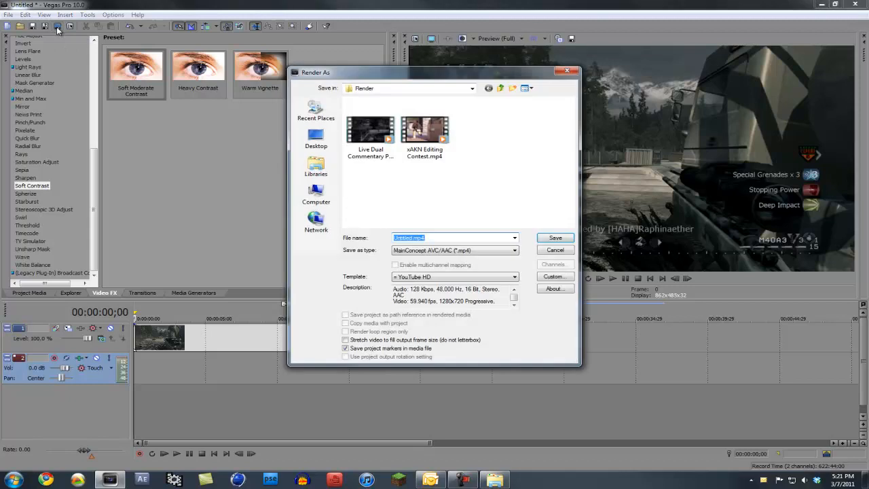
drag(455, 239, 383, 230)
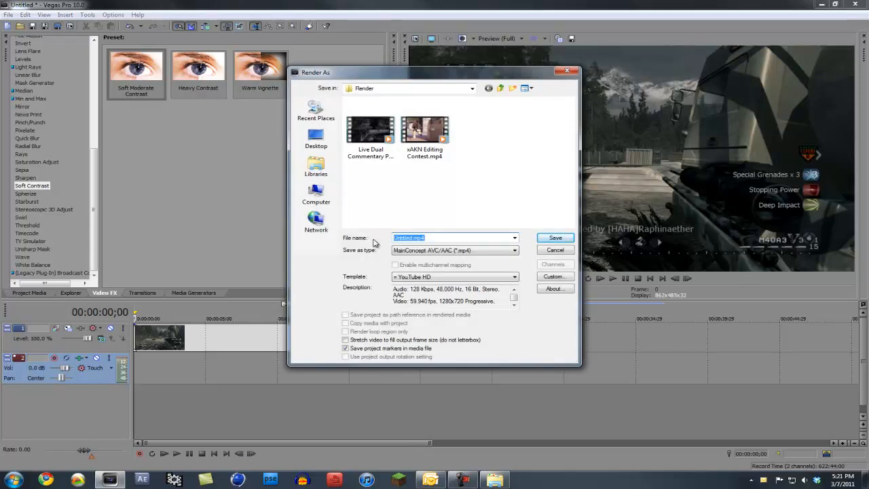
click(547, 277)
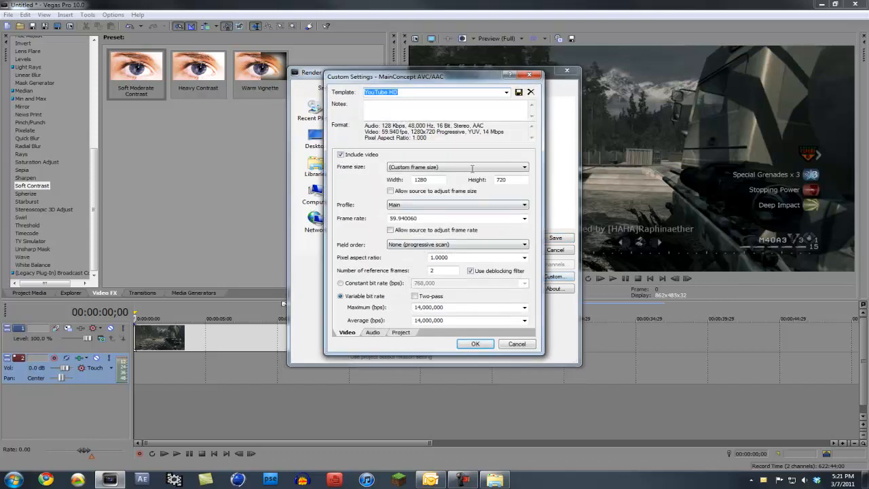
click(419, 94)
drag(419, 94, 347, 99)
click(402, 95)
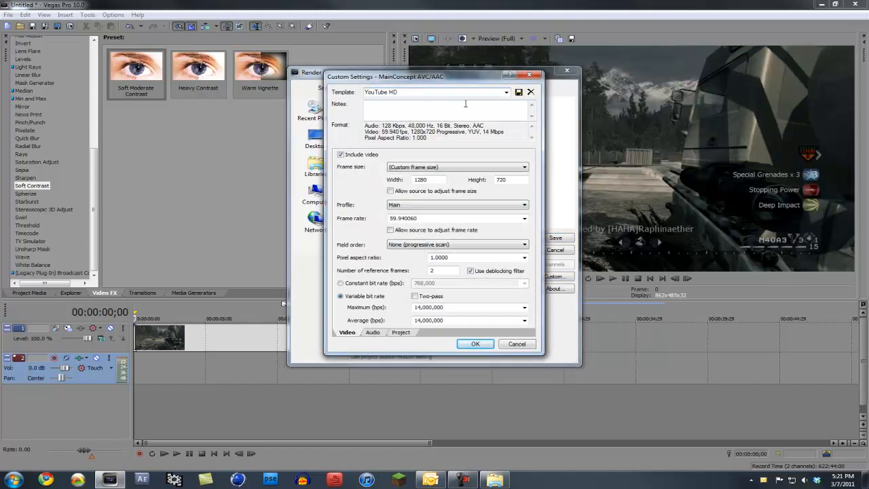
click(475, 344)
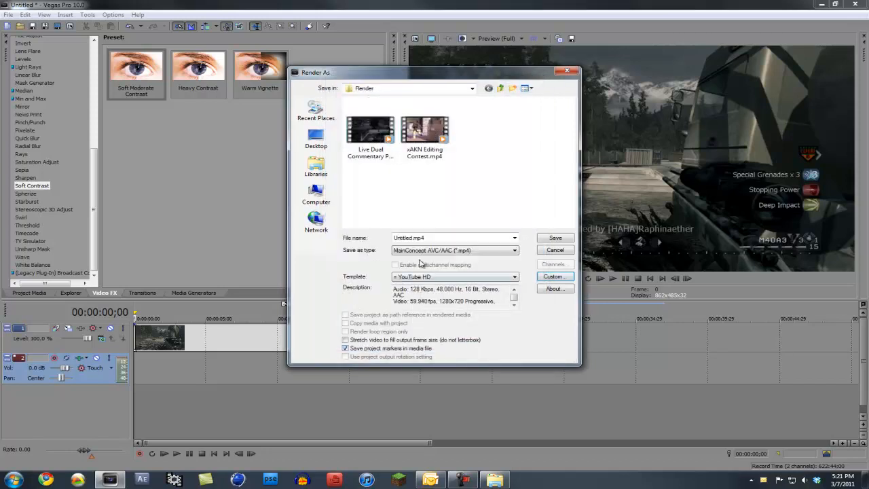
Name the output file test yt and start rendering it as MainConcept AVC/AAC with the YouTube HD template.
double_click(437, 238)
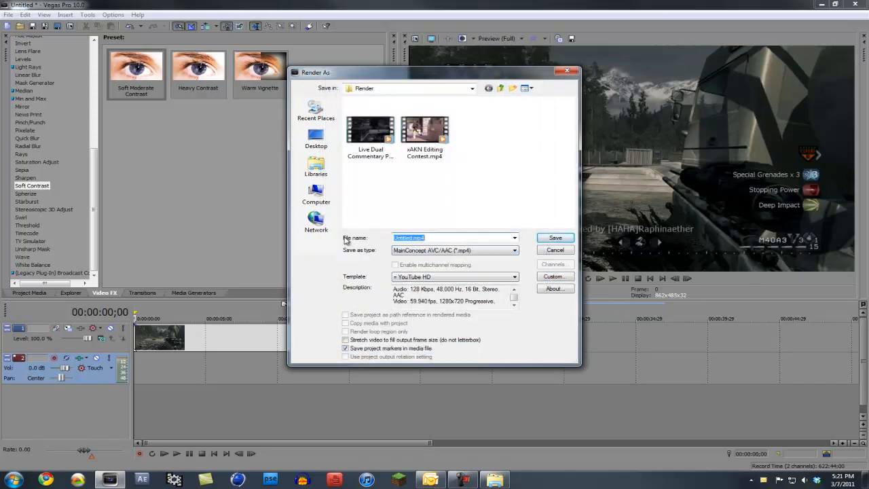
text(test yt)
click(568, 239)
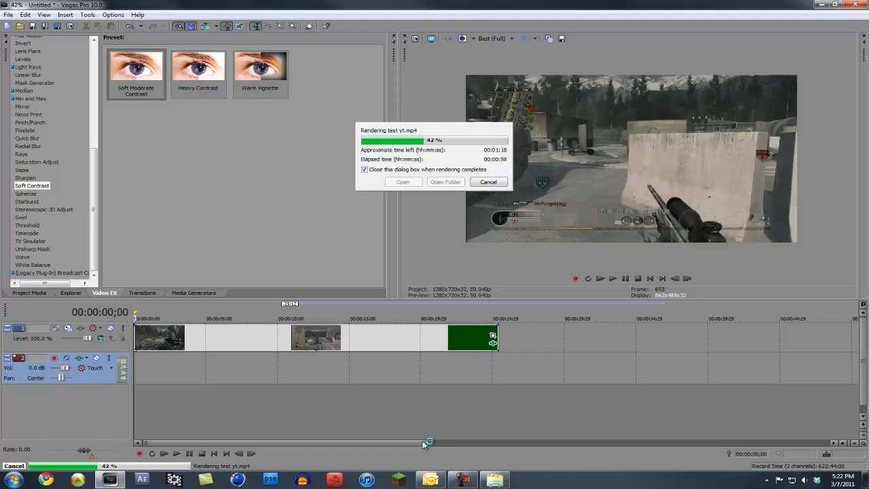
click(467, 480)
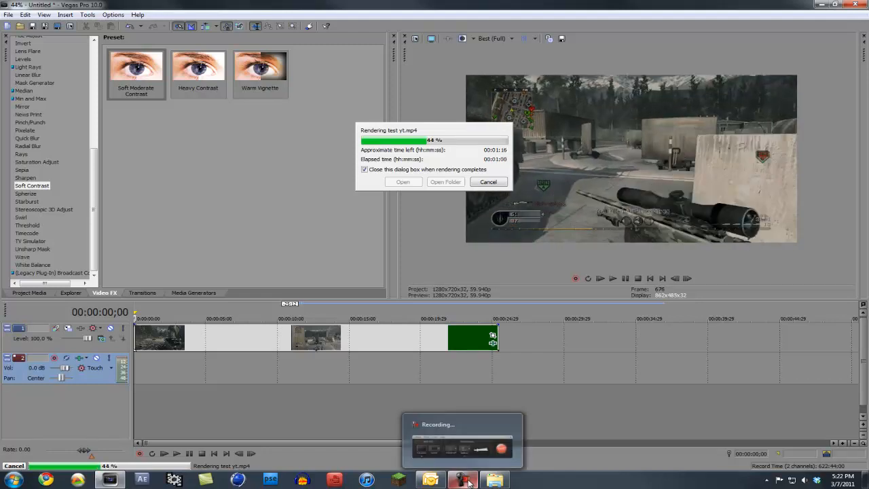